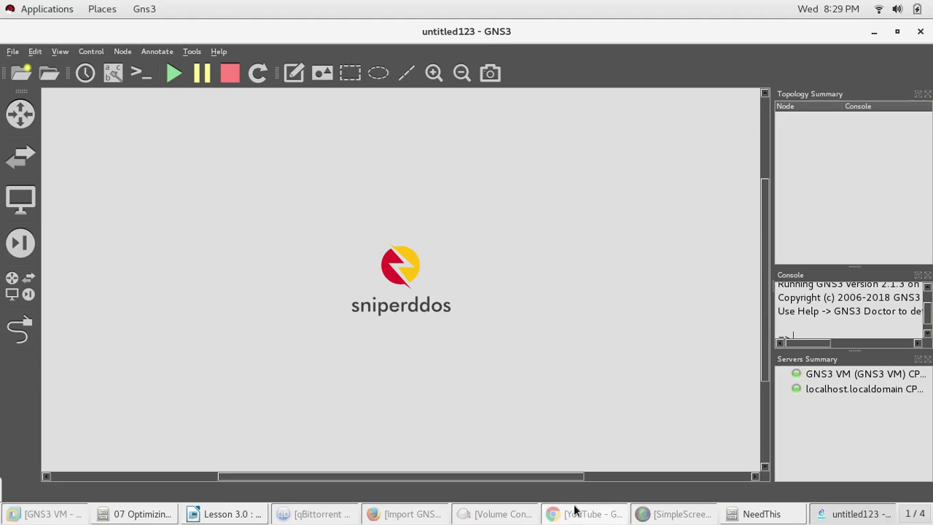
# Go to the GNS3 marketplace in Firefox
pyautogui.click(414, 514)
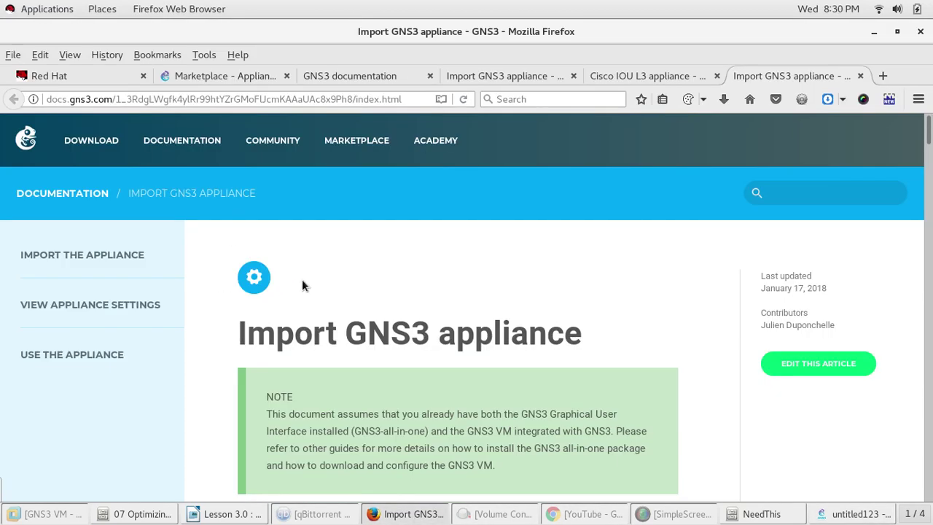
pyautogui.click(91, 99)
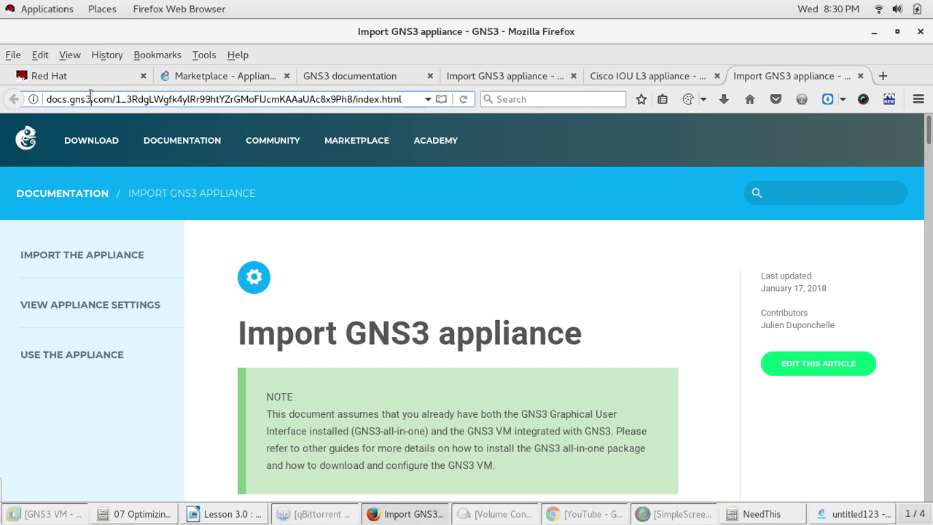
pyautogui.scroll(-2, 386, 248)
pyautogui.scroll(2, 297, 234)
pyautogui.click(380, 140)
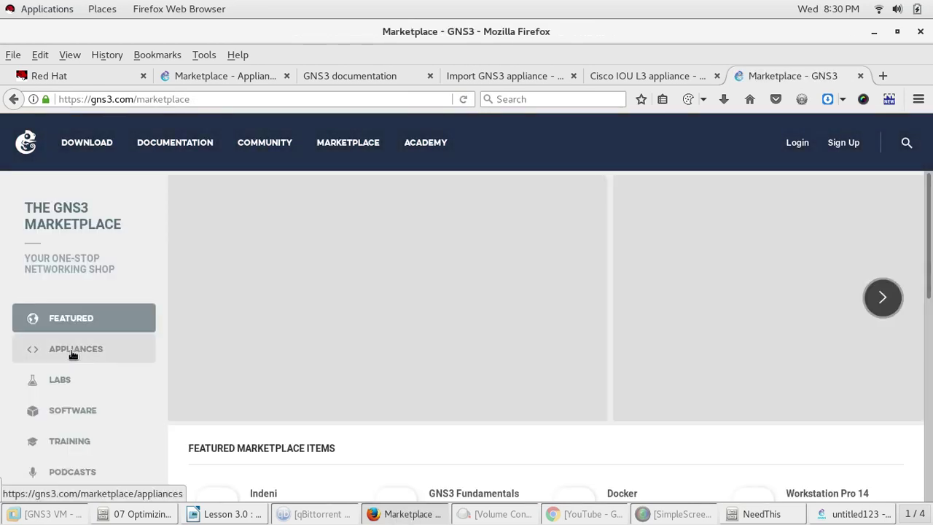
# Search the marketplace appliances for 'Cisco IOSvL2'
pyautogui.click(73, 352)
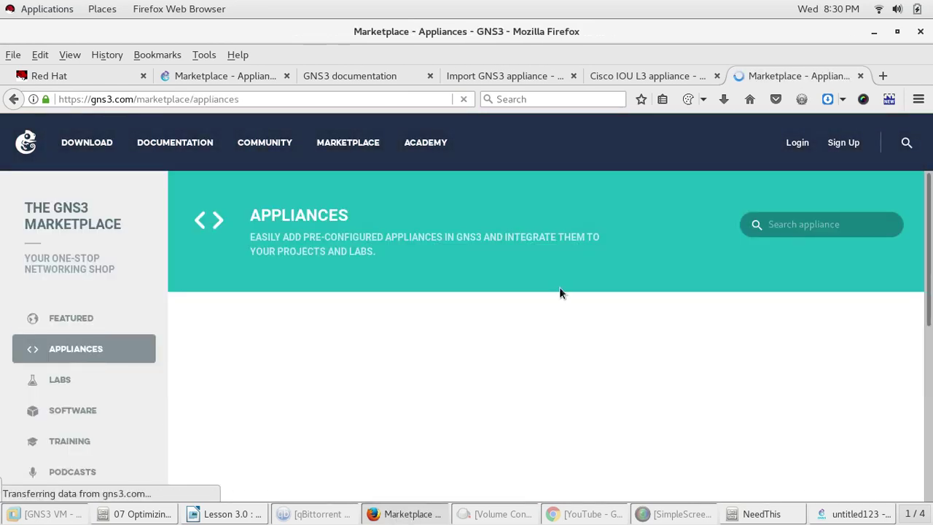
pyautogui.click(825, 225)
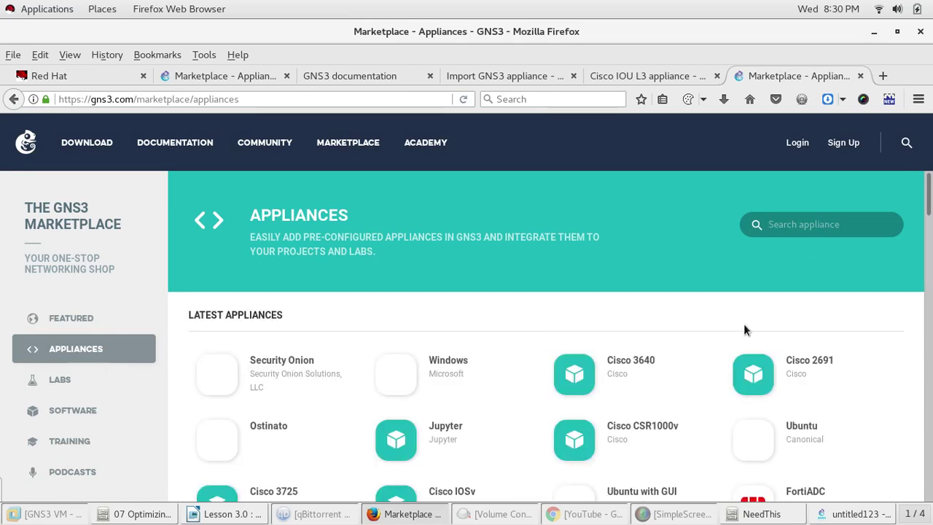
pyautogui.write('Cisco ')
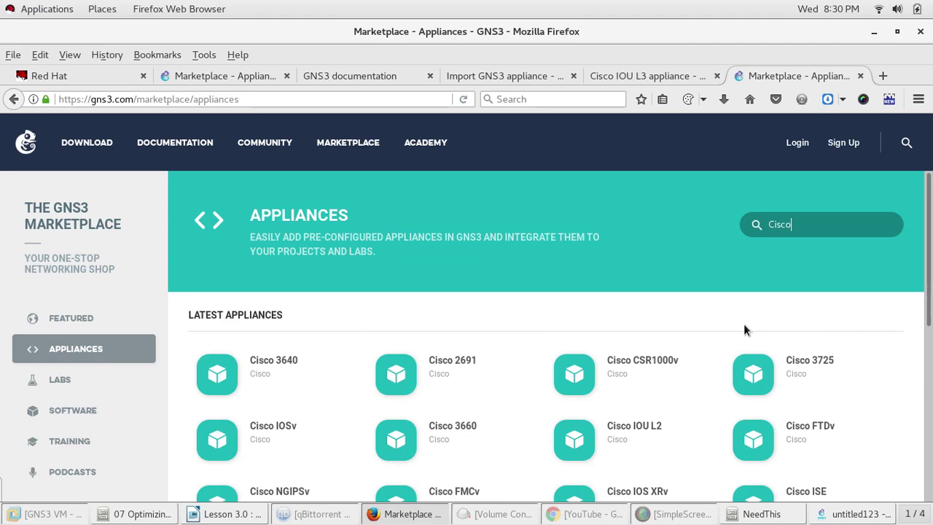
pyautogui.write('I')
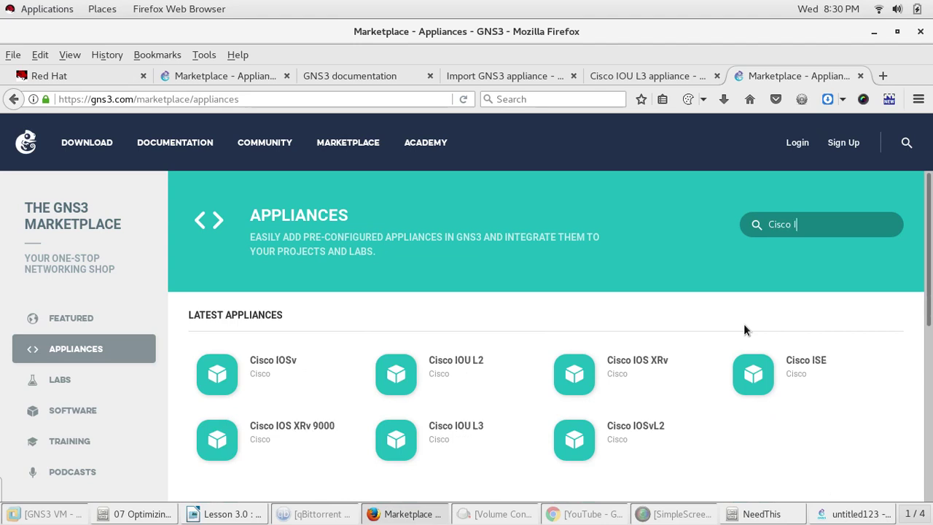
pyautogui.write('OS')
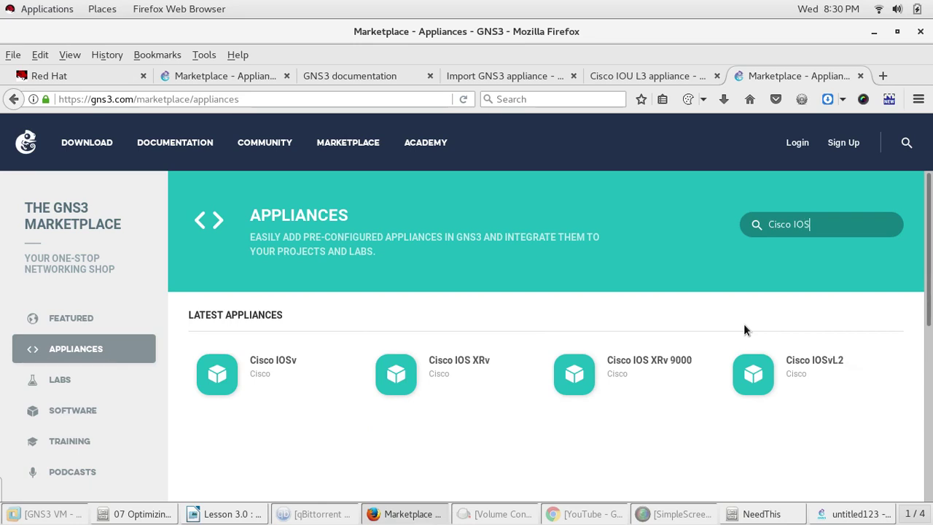
pyautogui.write('v')
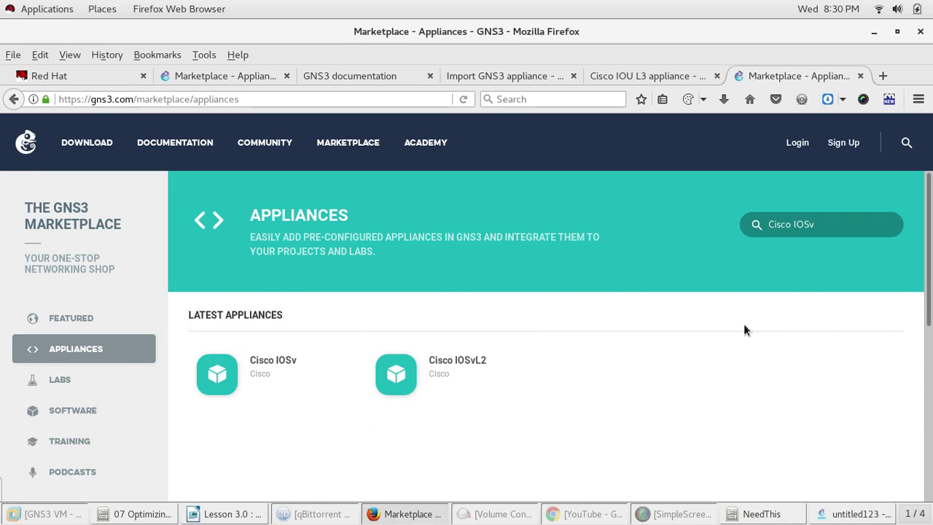
pyautogui.write('L')
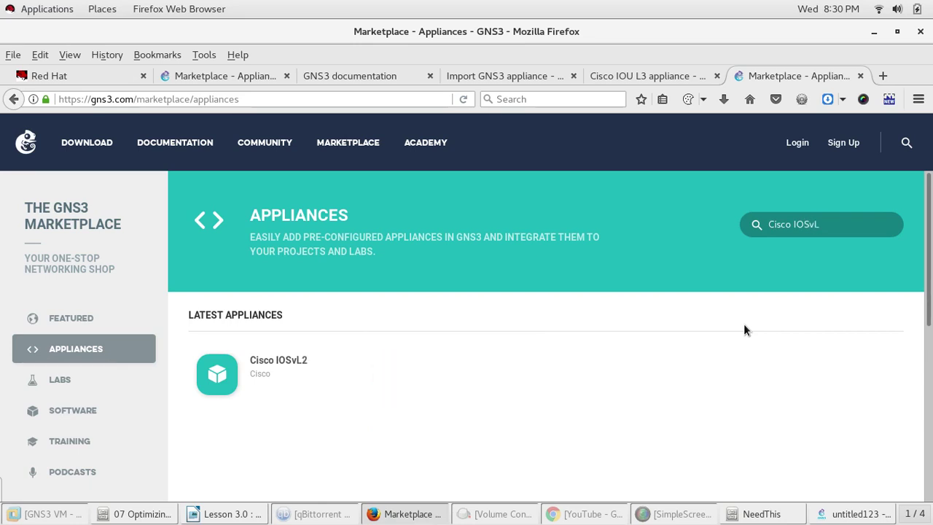
pyautogui.write('2')
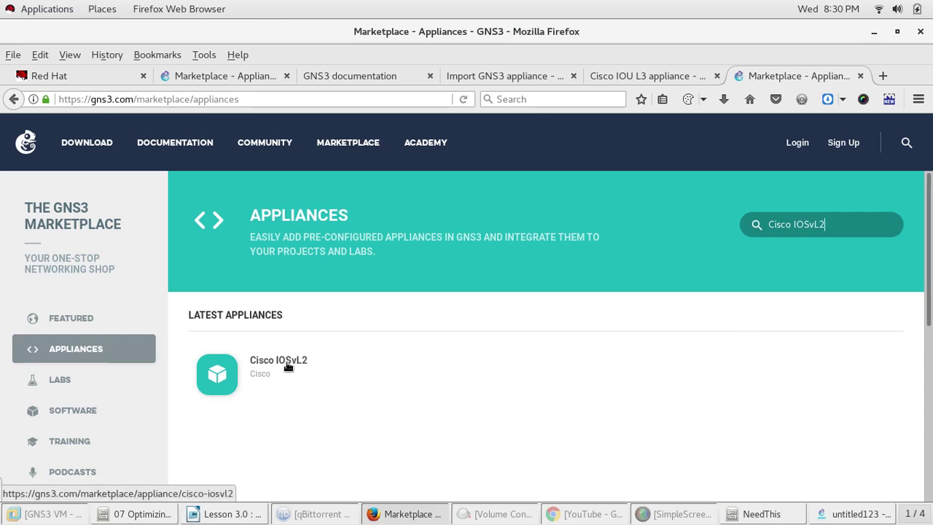
# Send the Cisco IOSvL2 page's cisco-iosvl2.gns3a download to DownThemAll
pyautogui.click(287, 366)
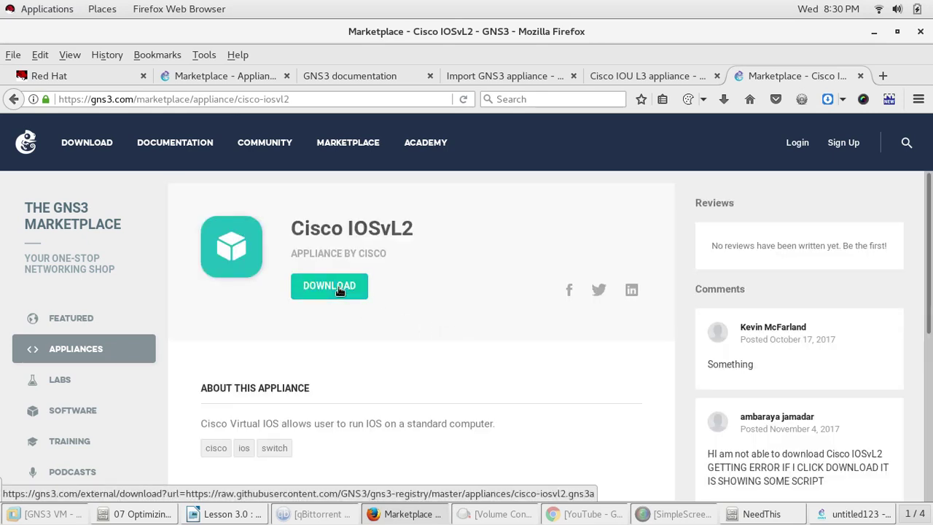
pyautogui.click(340, 288)
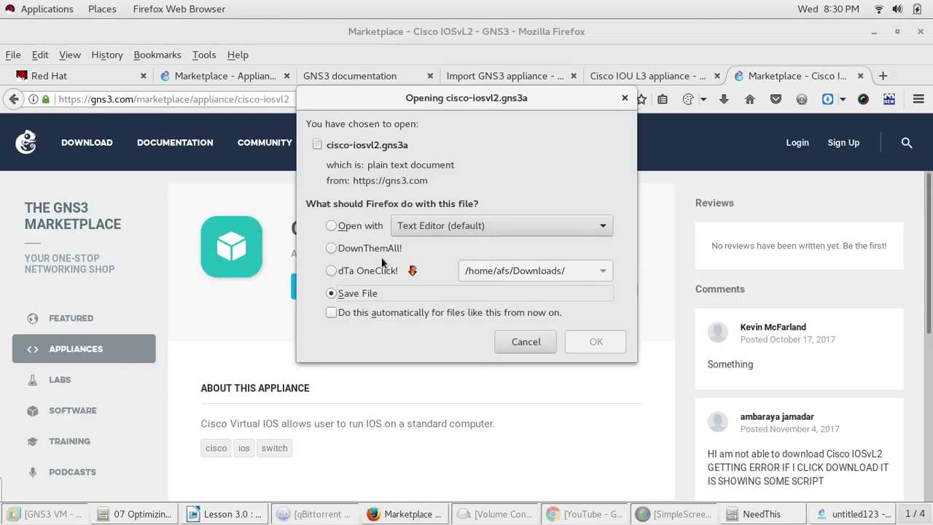
pyautogui.click(366, 271)
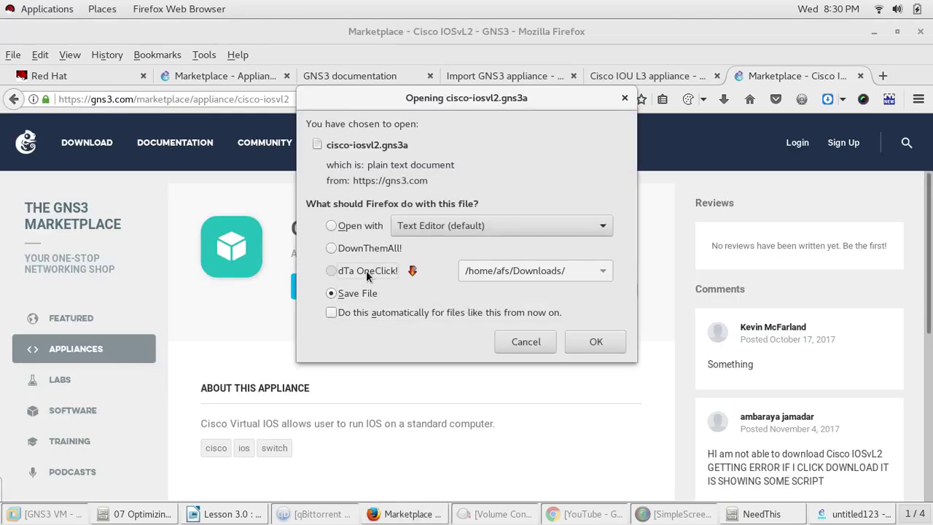
pyautogui.click(359, 248)
pyautogui.click(599, 345)
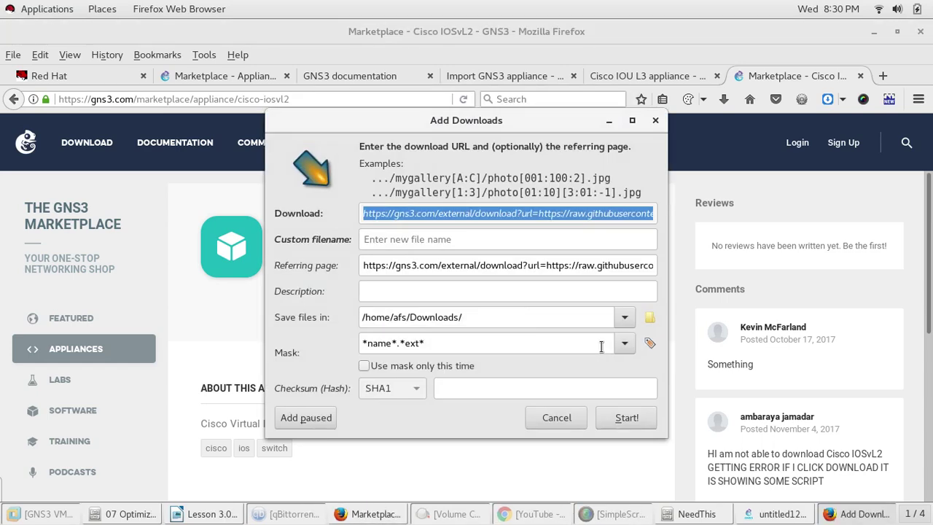
# Save the download to Downloads/NeedThis, skipping the already-existing file, then close DownThemAll
pyautogui.click(650, 317)
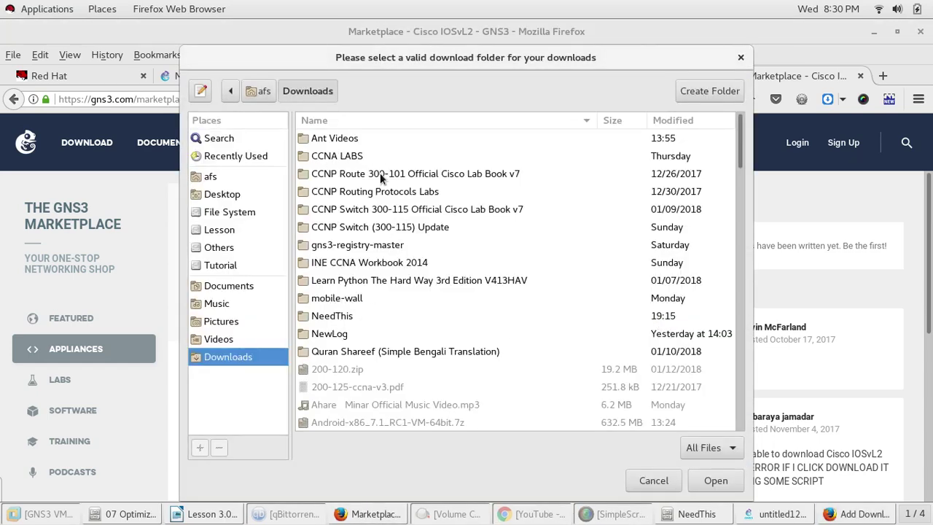
pyautogui.doubleClick(348, 315)
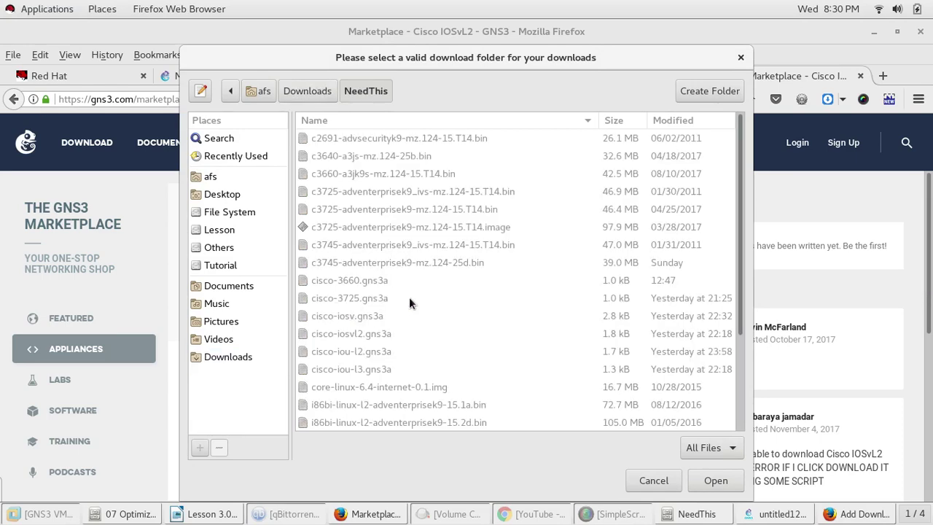
pyautogui.click(713, 481)
pyautogui.click(625, 420)
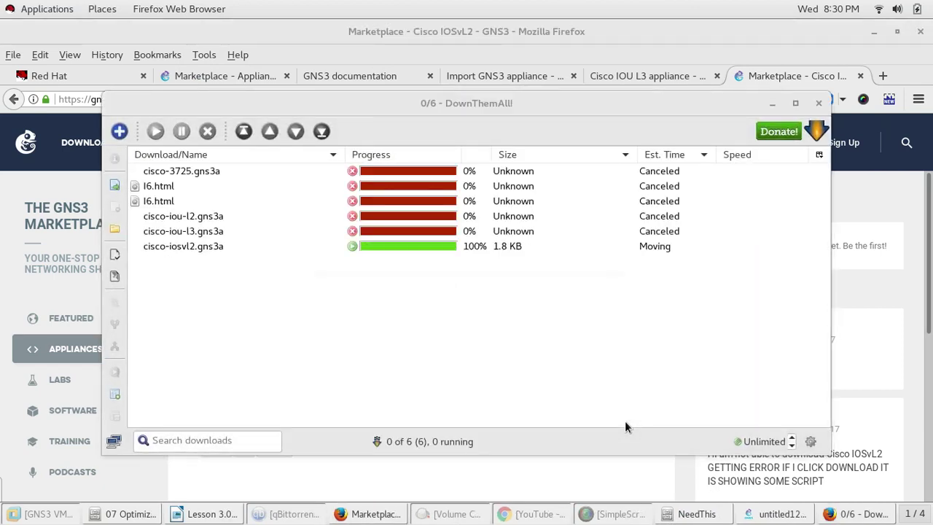
pyautogui.click(570, 367)
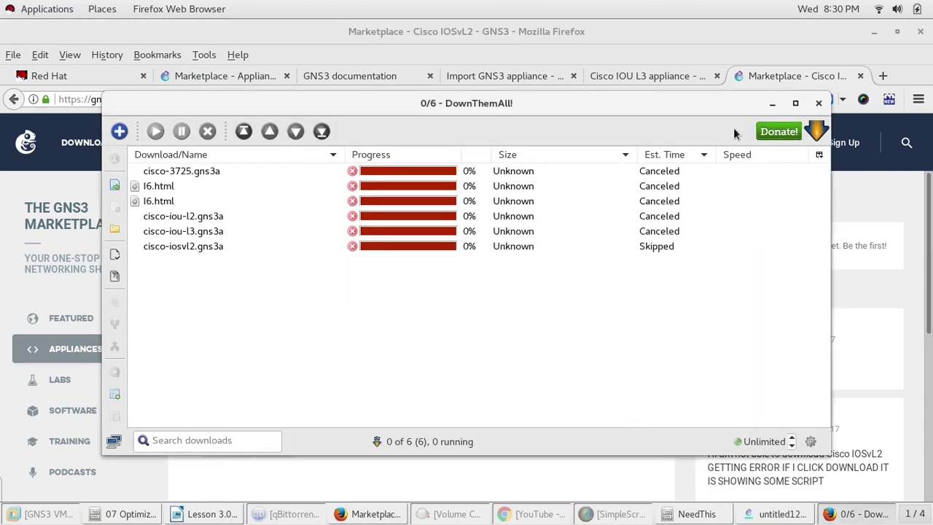
pyautogui.click(820, 102)
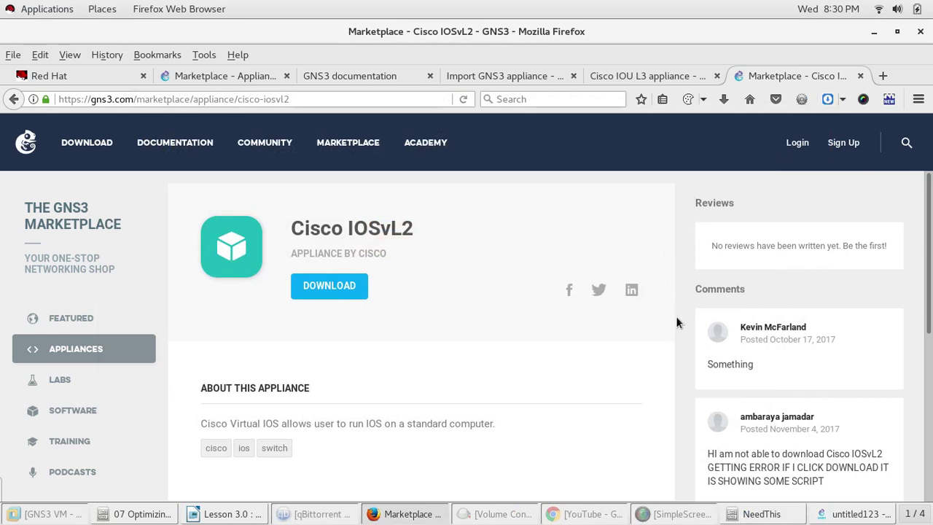
# Import the cisco-iosvl2.gns3a appliance file from Downloads/NeedThis into GNS3
pyautogui.click(853, 514)
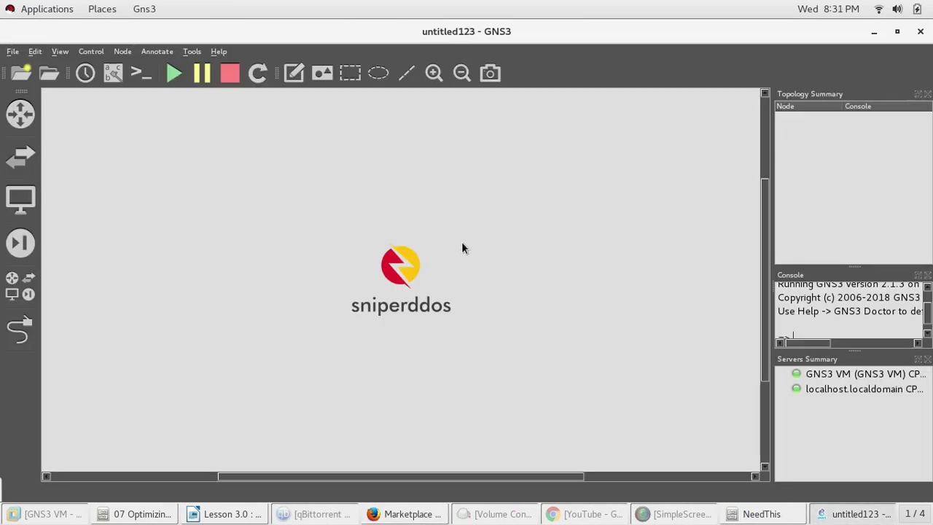
pyautogui.click(12, 51)
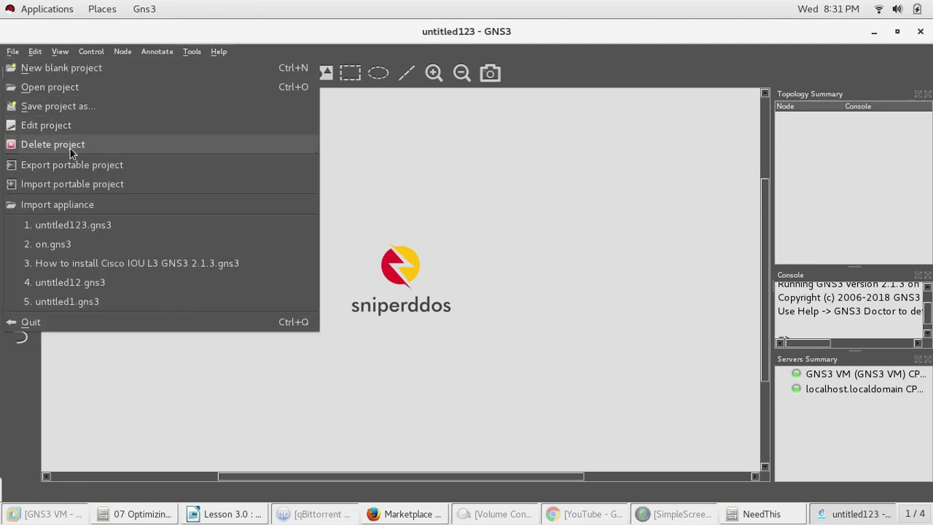
pyautogui.click(84, 207)
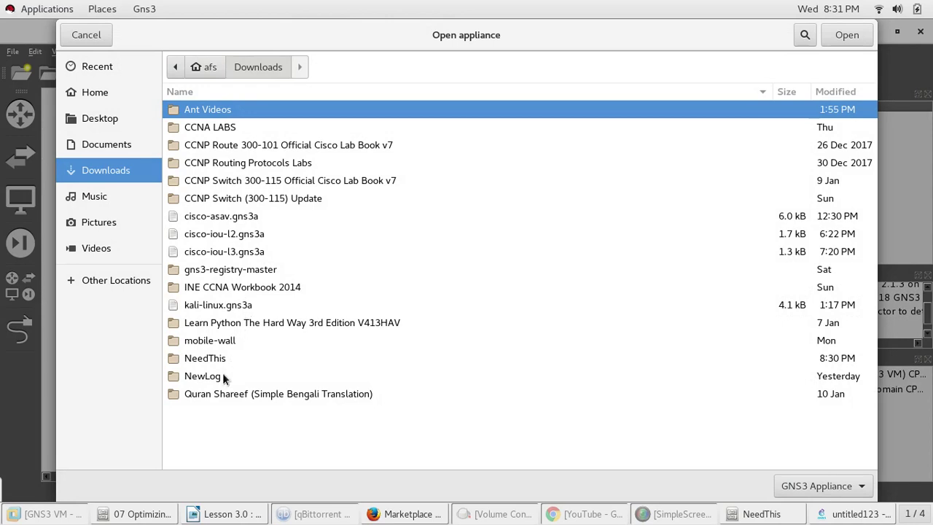
pyautogui.doubleClick(222, 374)
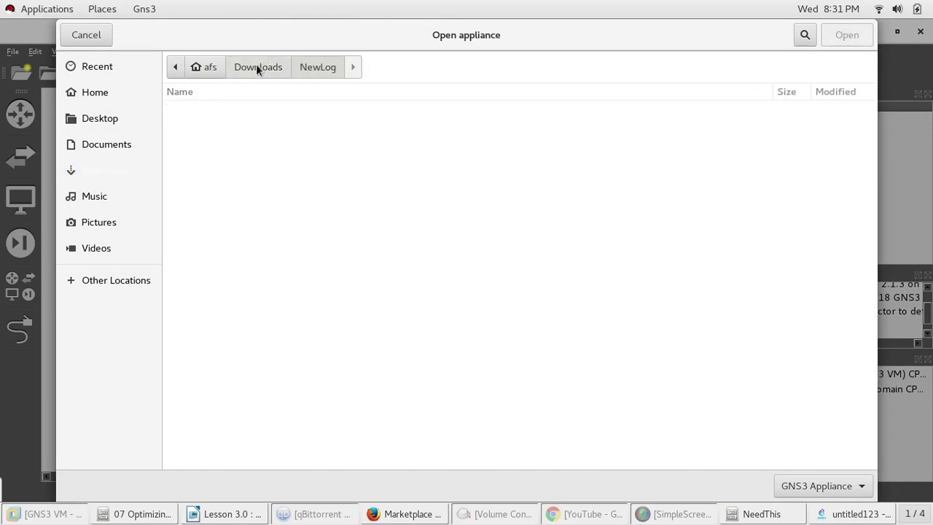
pyautogui.click(256, 64)
pyautogui.doubleClick(220, 359)
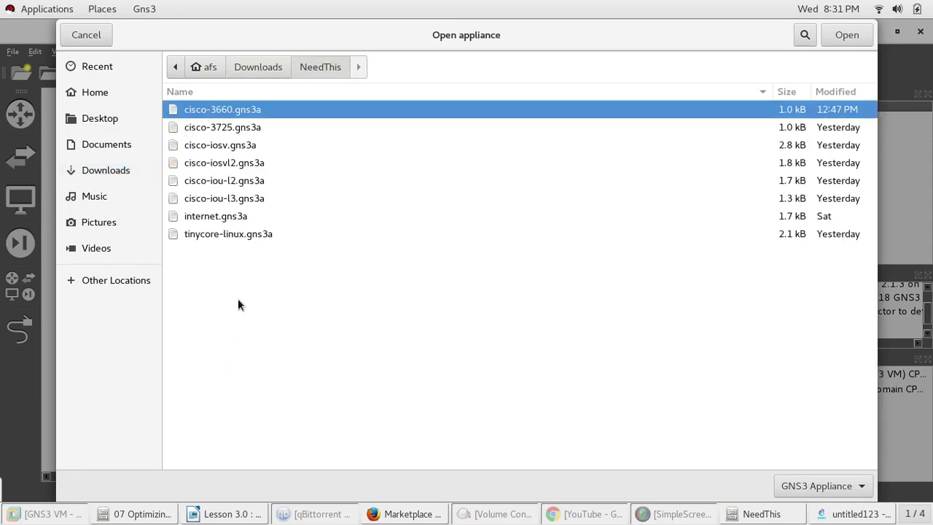
pyautogui.click(244, 164)
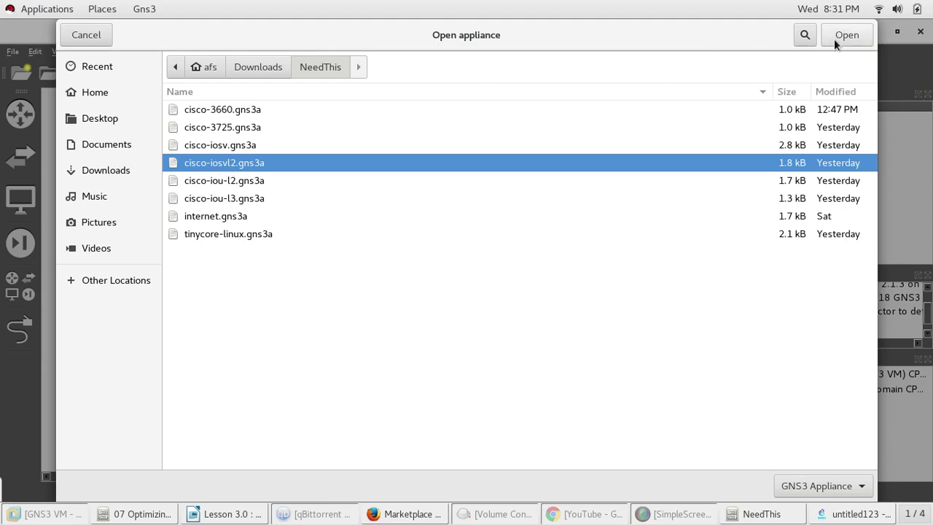
pyautogui.click(853, 38)
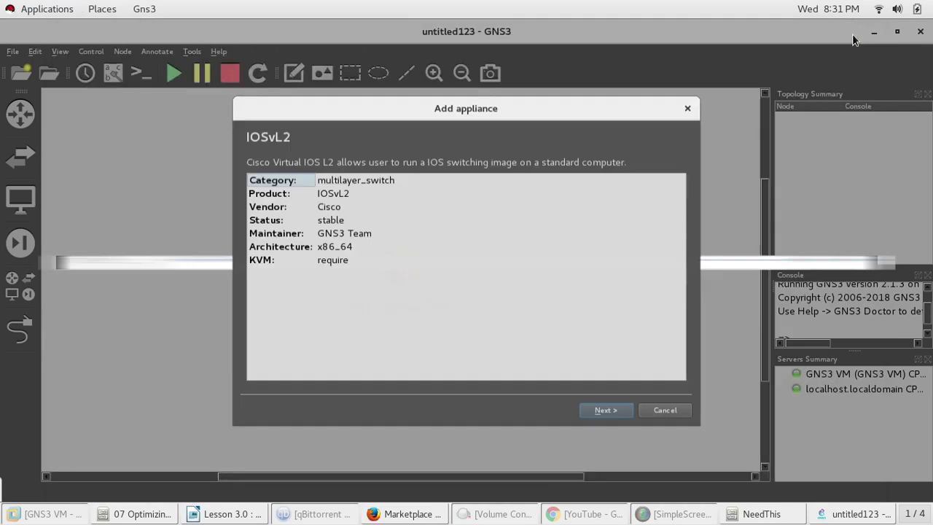
# Continue past the Cisco IOSvL2 description page of the Add appliance wizard
pyautogui.click(618, 415)
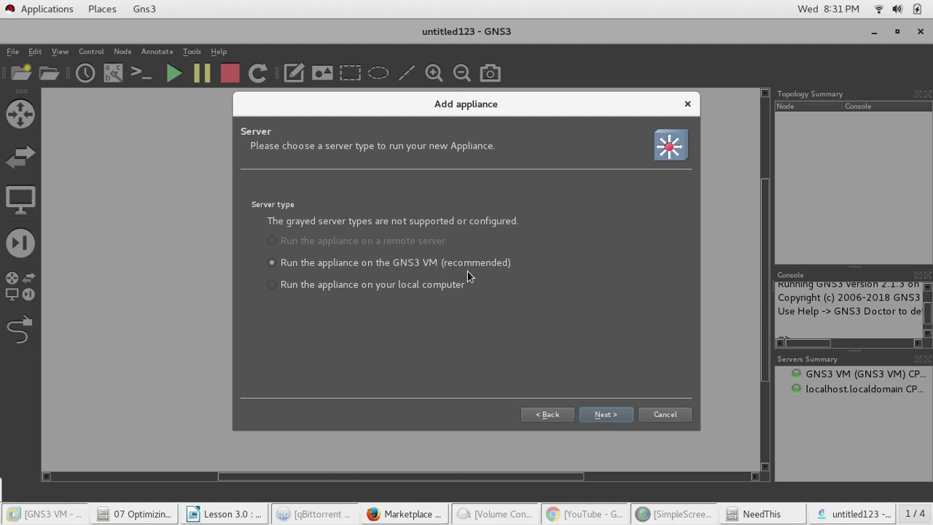
pyautogui.click(67, 517)
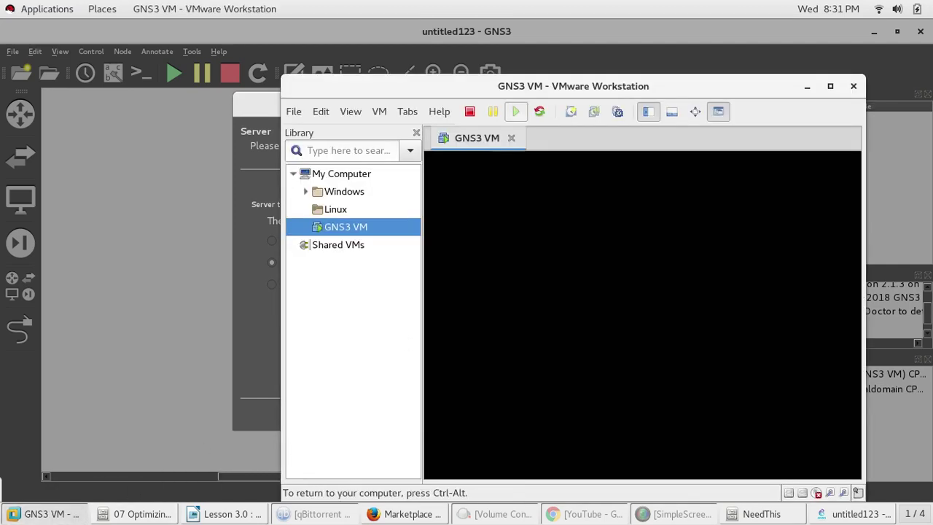
pyautogui.press('Return')
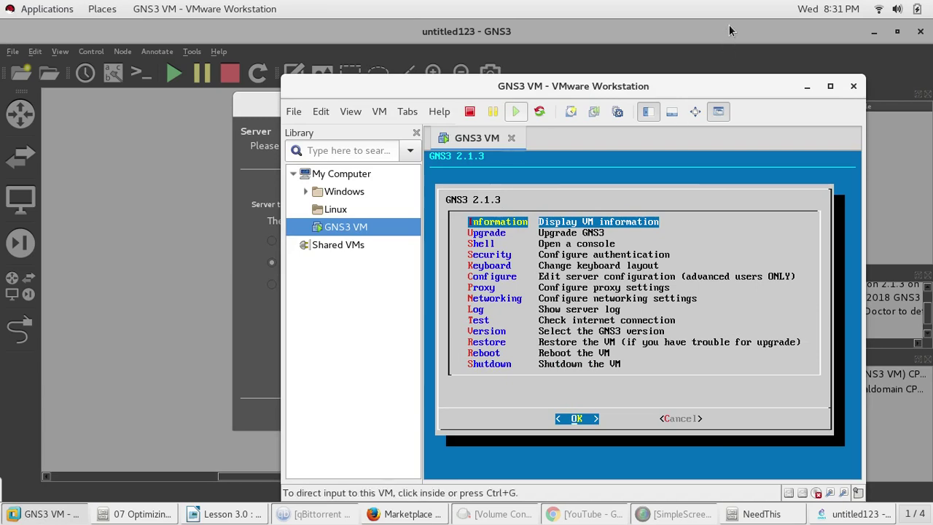
pyautogui.click(806, 90)
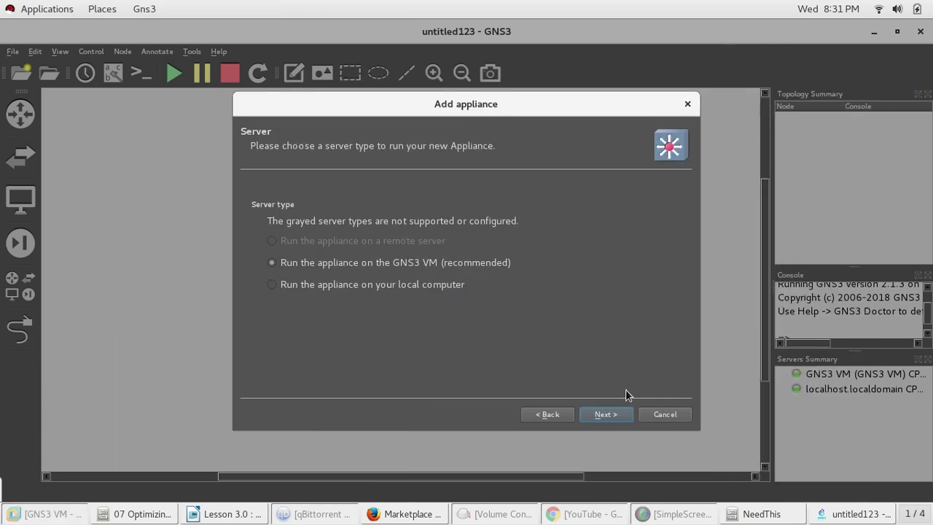
# Choose the GNS3 VM server and expand version 15.2.4055's required 92.4 MB image
pyautogui.click(620, 416)
pyautogui.click(619, 415)
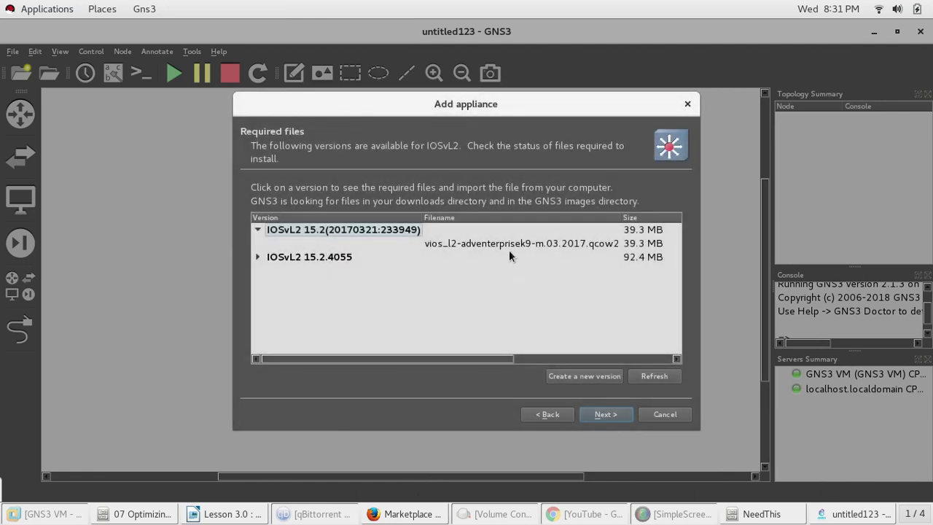
pyautogui.moveTo(375, 358); pyautogui.dragTo(366, 374)
pyautogui.click(257, 256)
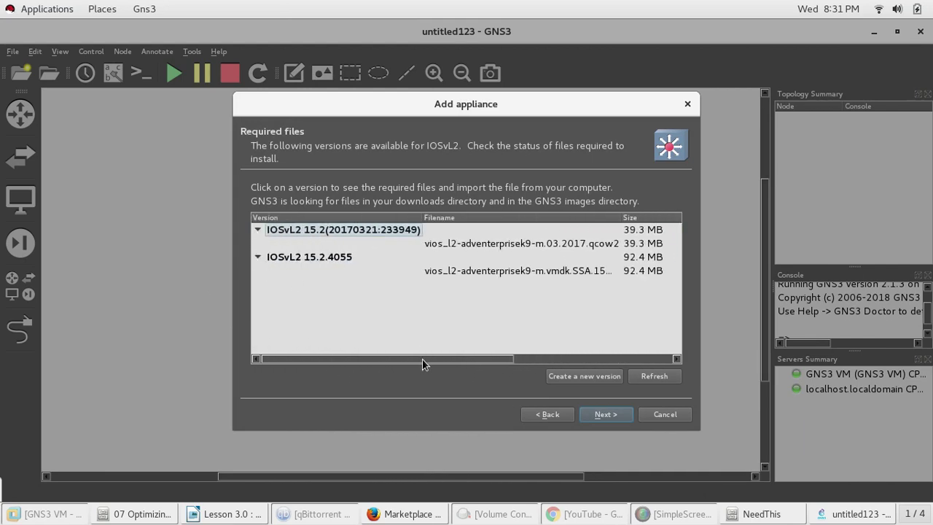
pyautogui.moveTo(429, 359)
pyautogui.mouseDown()
pyautogui.moveTo(538, 361)
pyautogui.moveTo(409, 371)
pyautogui.moveTo(558, 373)
pyautogui.moveTo(375, 369)
pyautogui.mouseUp()
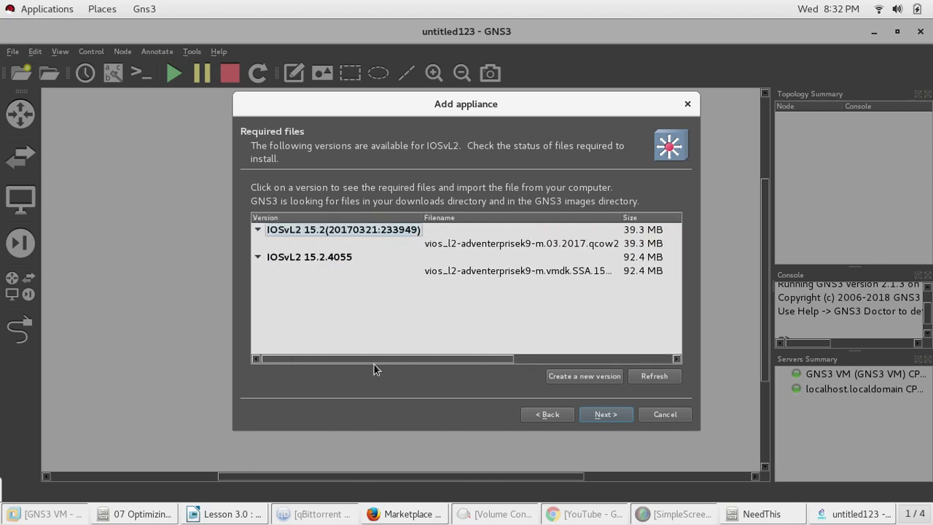
# Import vios_l2-adventerprisek9-m.vmdk.SSA.152-4.0.55.E from NeedThis for version 15.2.4055
pyautogui.click(450, 276)
pyautogui.click(287, 380)
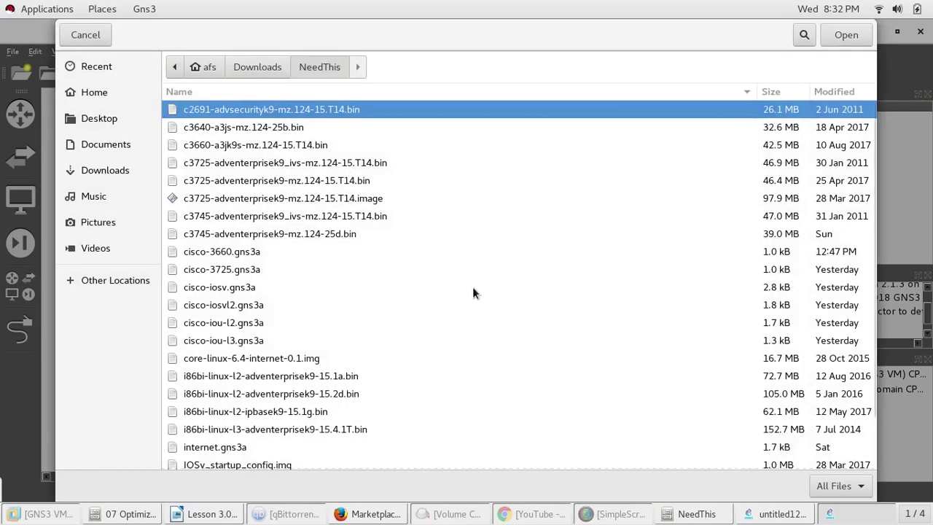
pyautogui.scroll(-2, 473, 293)
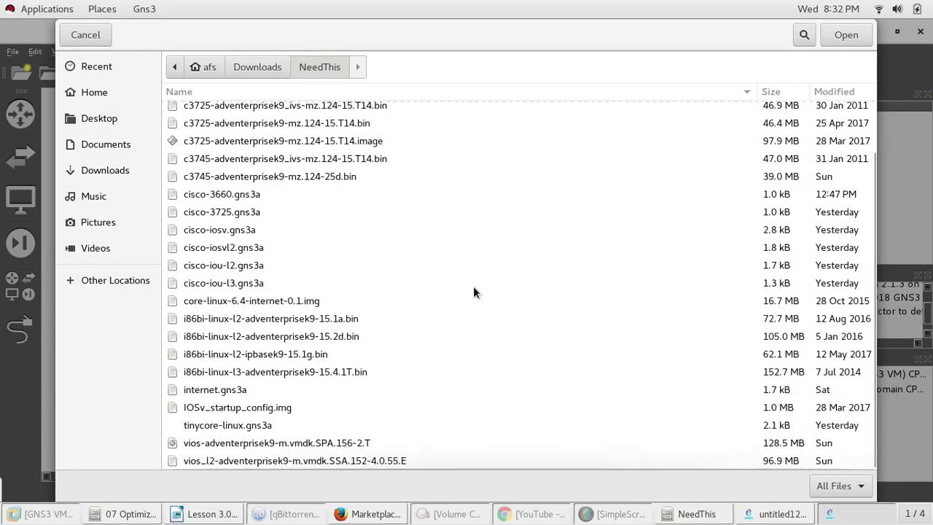
pyautogui.click(350, 461)
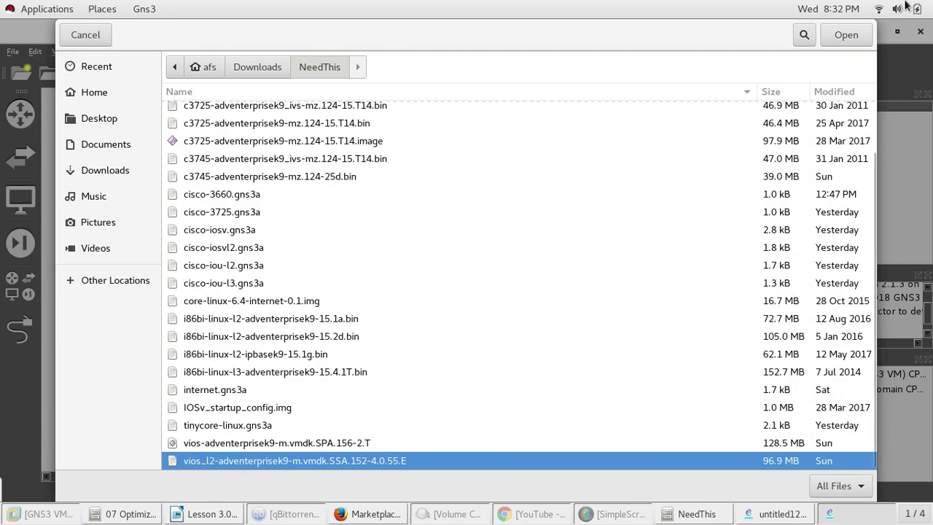
pyautogui.click(847, 34)
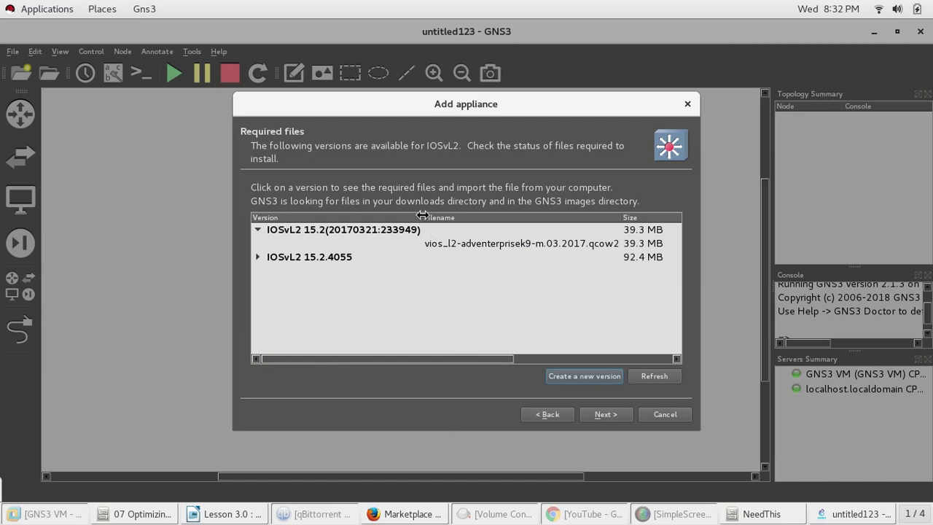
# Select the Found 15.2.4055 image and confirm installing that IOSvL2 version
pyautogui.moveTo(422, 215); pyautogui.dragTo(356, 217)
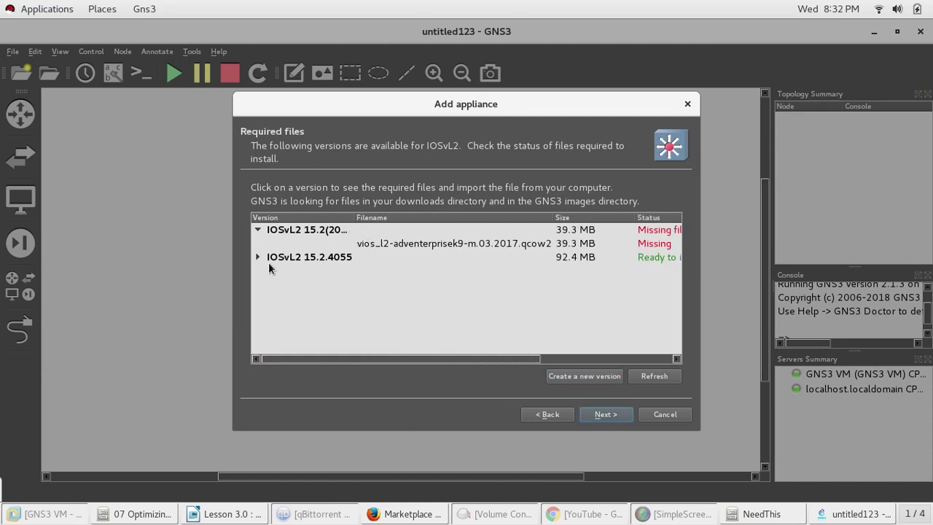
pyautogui.click(258, 258)
pyautogui.click(454, 271)
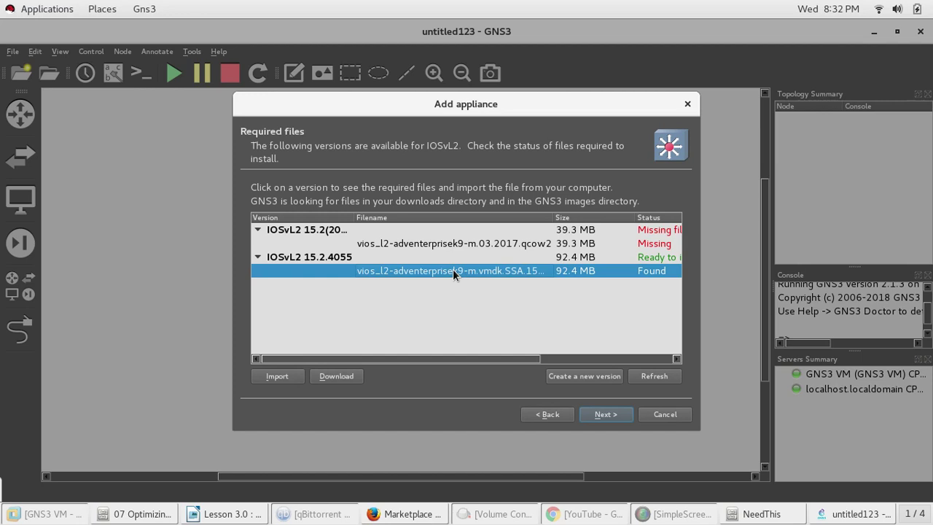
pyautogui.click(604, 414)
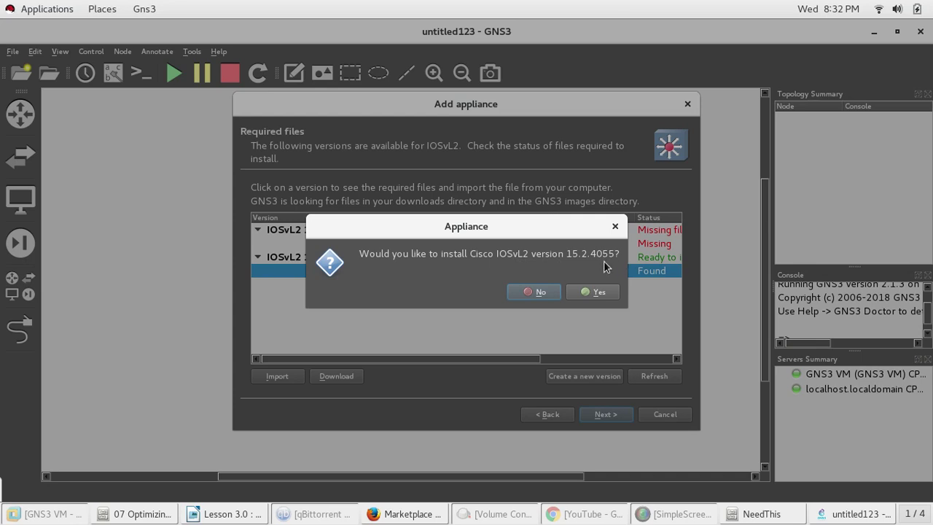
pyautogui.click(599, 293)
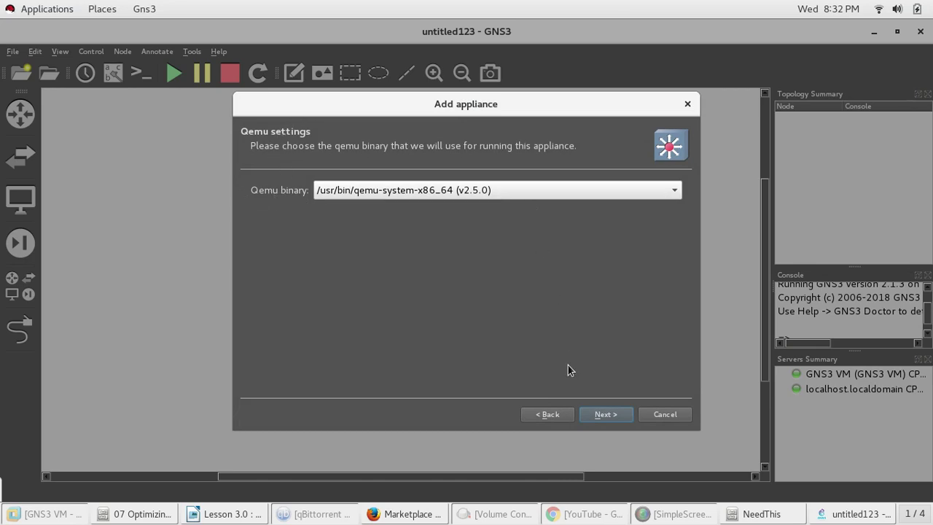
# Accept the default Qemu binary and summary, finish, and acknowledge the installed message
pyautogui.click(610, 421)
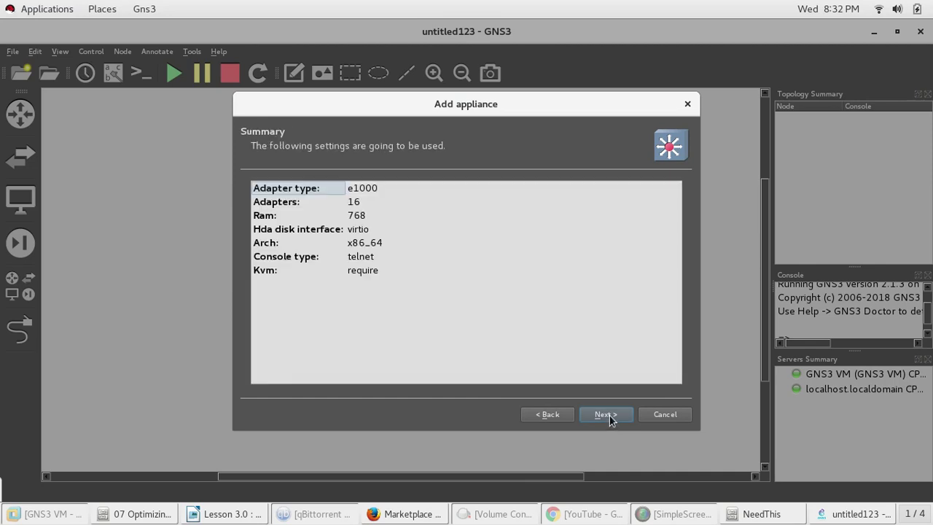
pyautogui.click(610, 420)
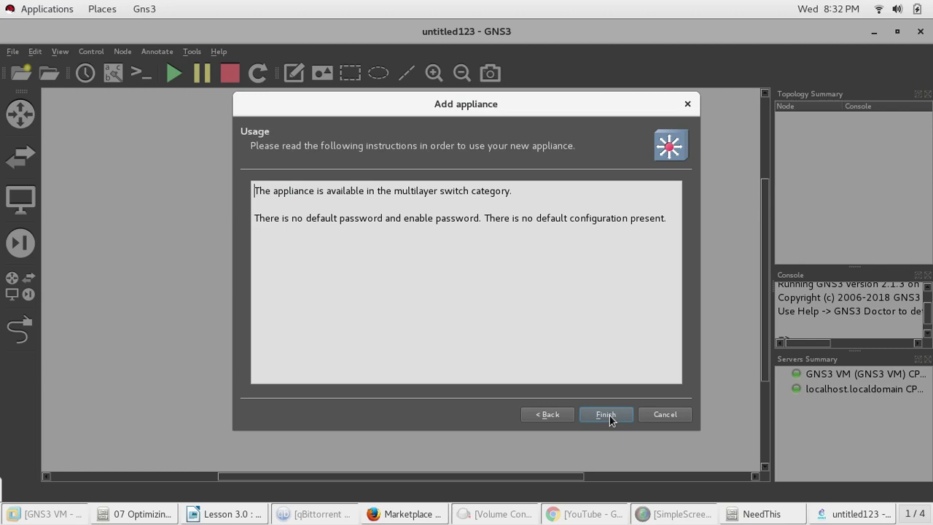
pyautogui.click(610, 421)
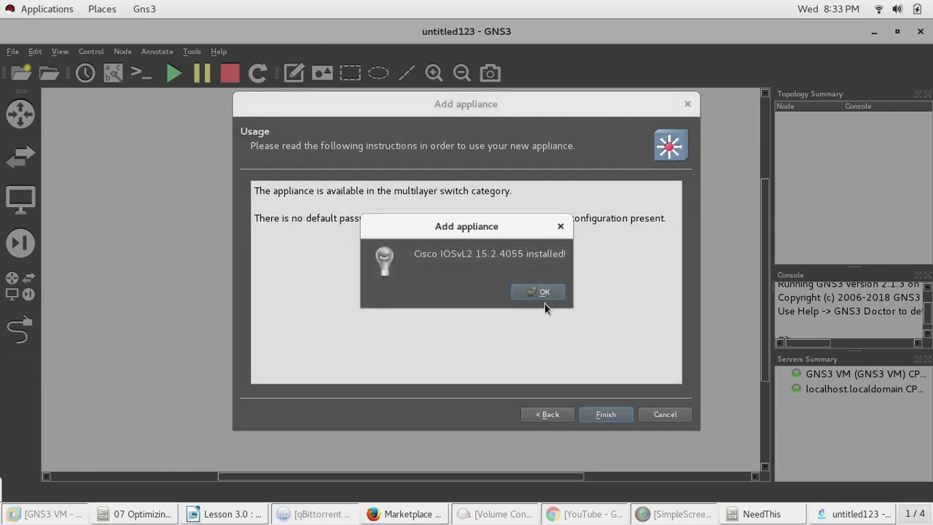
pyautogui.click(545, 292)
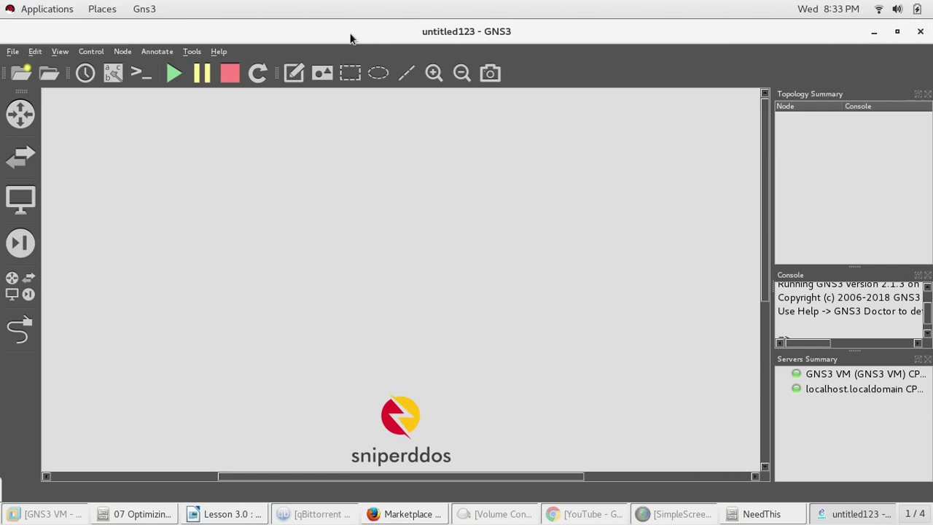
# Check in Help > About that GNS3 is version 2.1.3
pyautogui.click(219, 52)
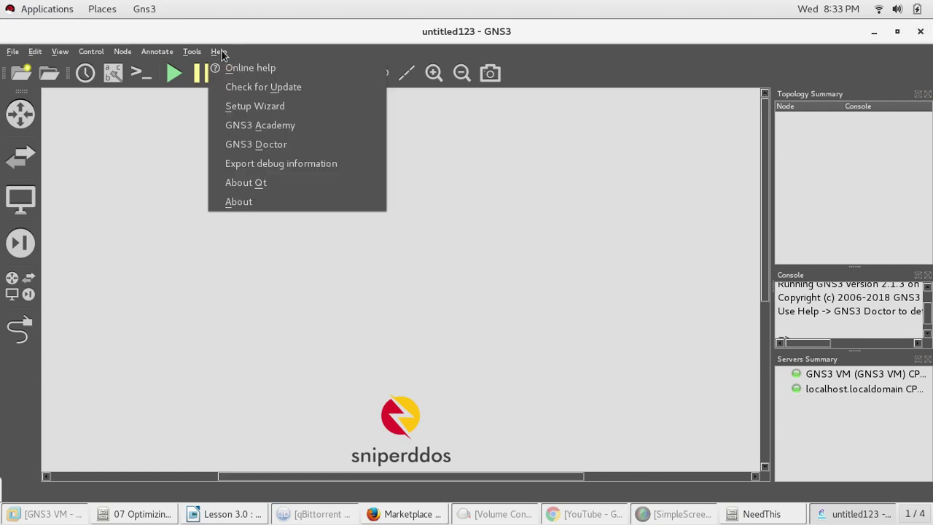
pyautogui.click(252, 201)
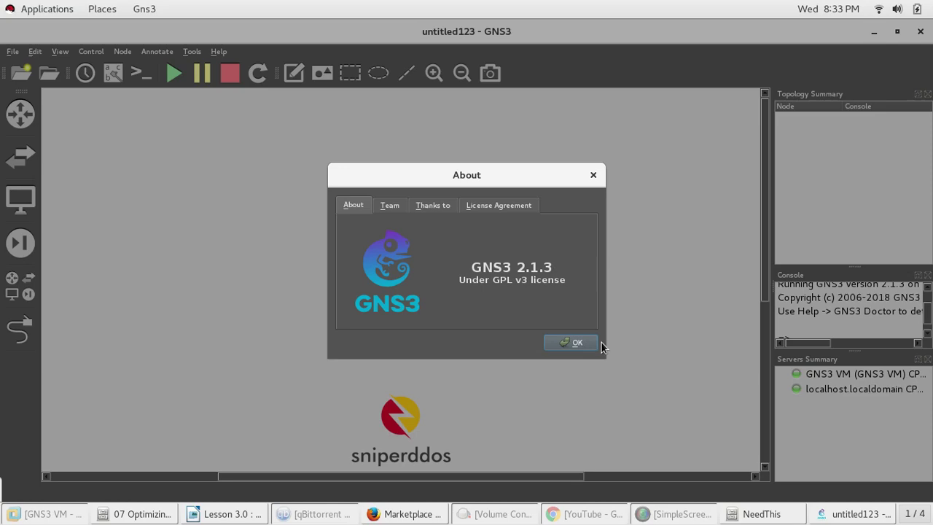
pyautogui.click(580, 342)
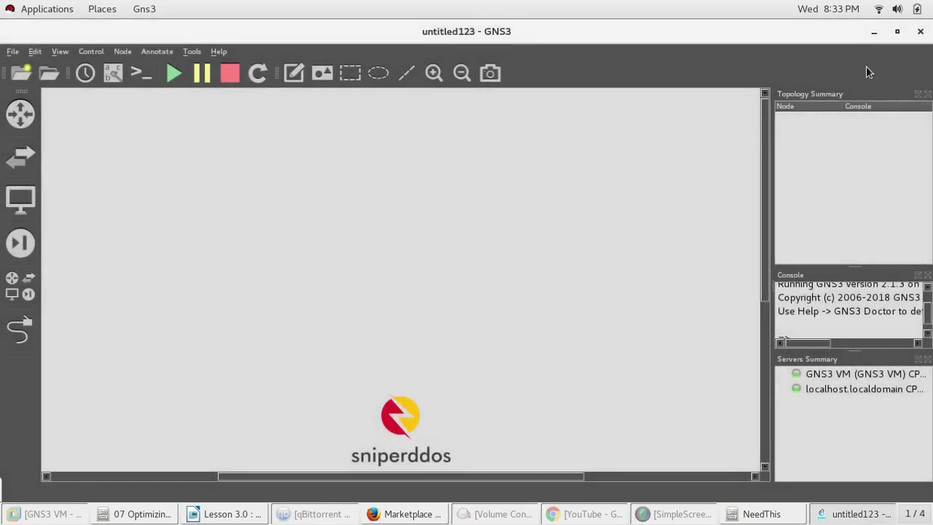
# Quit GNS3 and bring up the desktop Applications menu
pyautogui.click(920, 34)
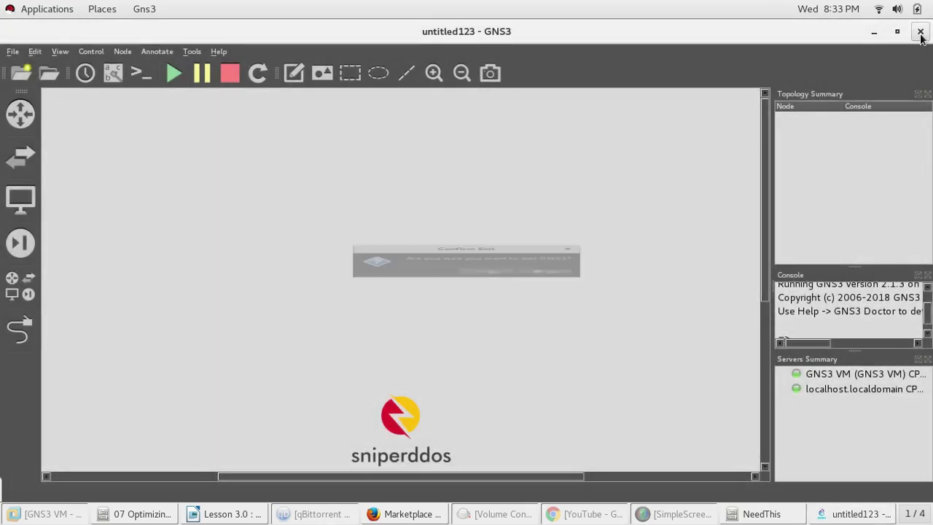
pyautogui.click(551, 293)
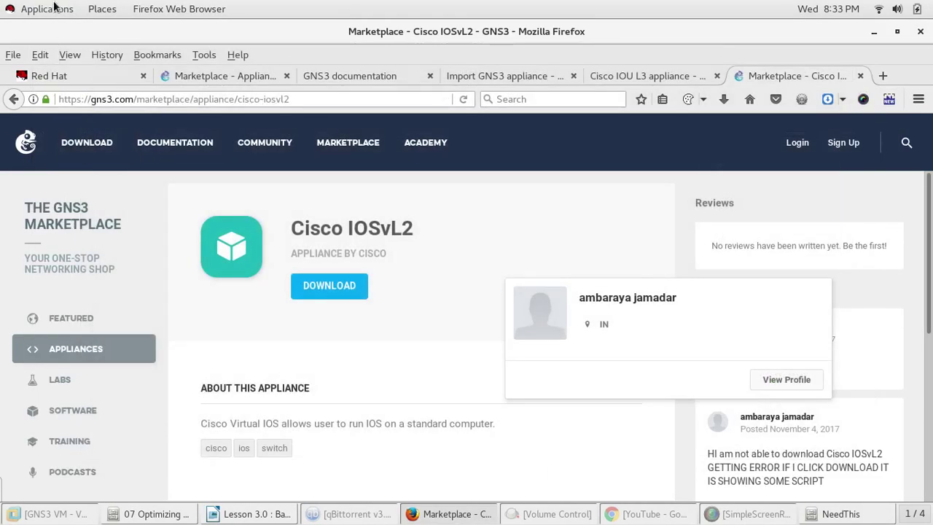
pyautogui.click(54, 8)
pyautogui.moveTo(42, 180)
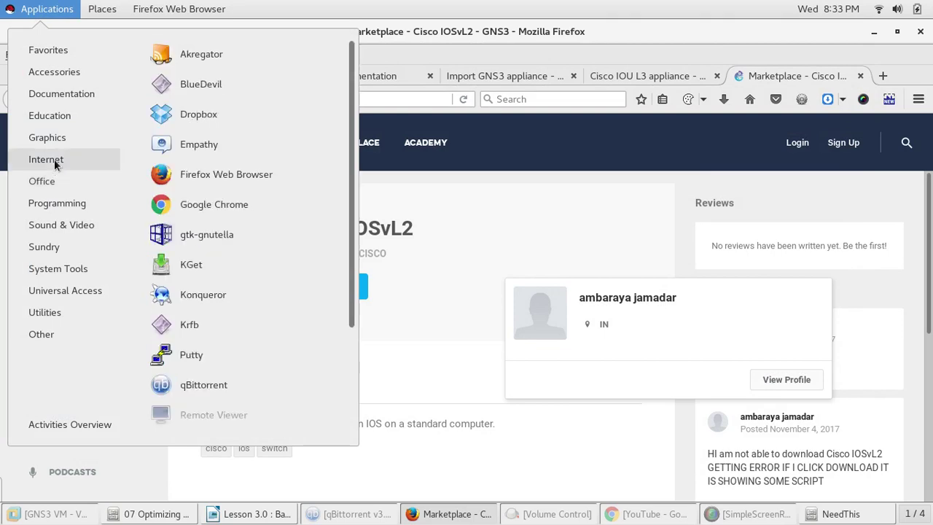
pyautogui.moveTo(50, 115)
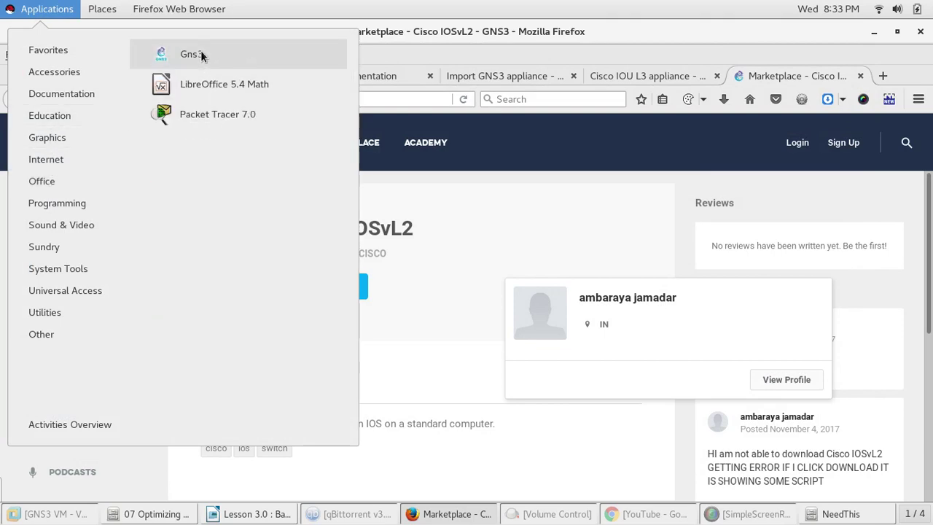
# Relaunch GNS3, cancel the Project dialog, and browse All devices for Cisco IOSvL2
pyautogui.click(508, 227)
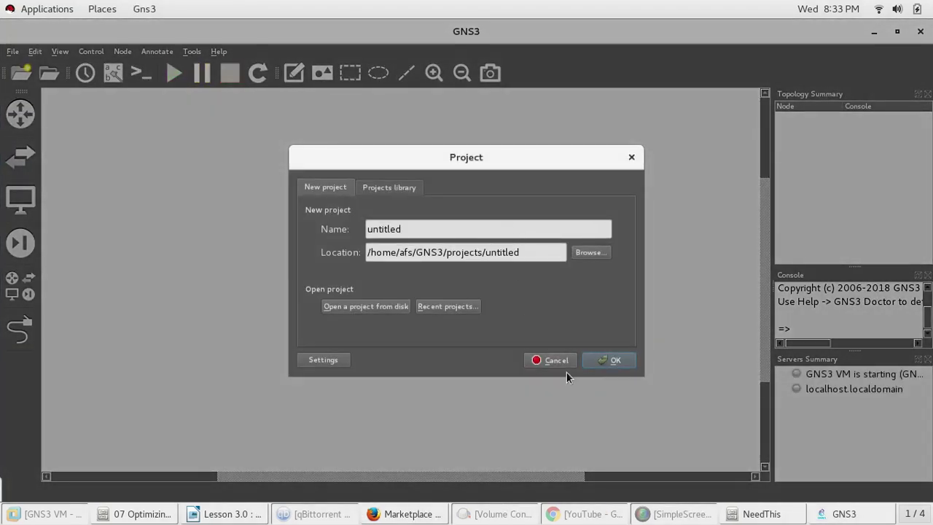
pyautogui.click(554, 361)
pyautogui.click(16, 278)
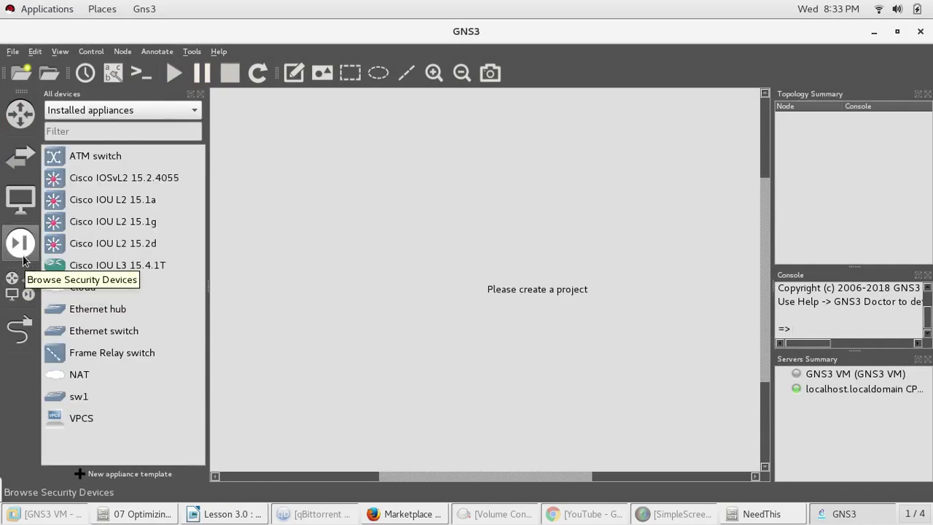
pyautogui.click(24, 257)
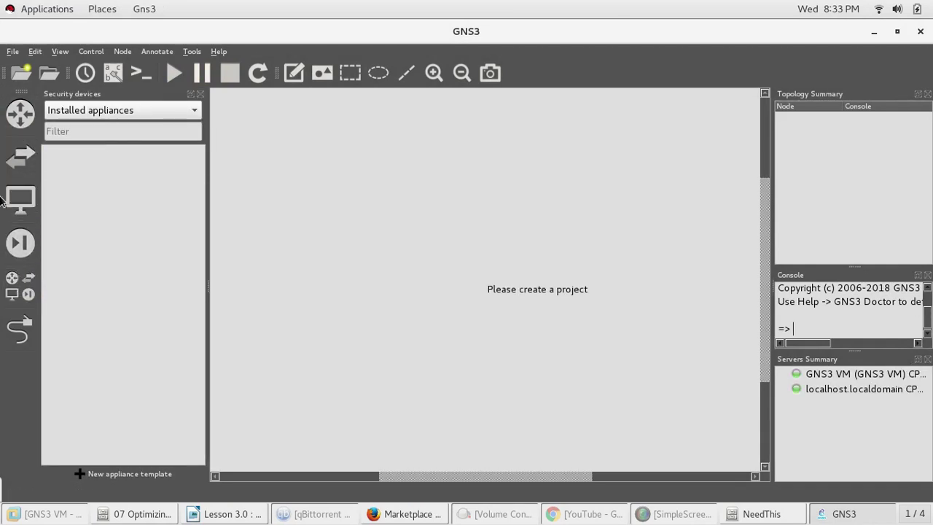
pyautogui.click(19, 283)
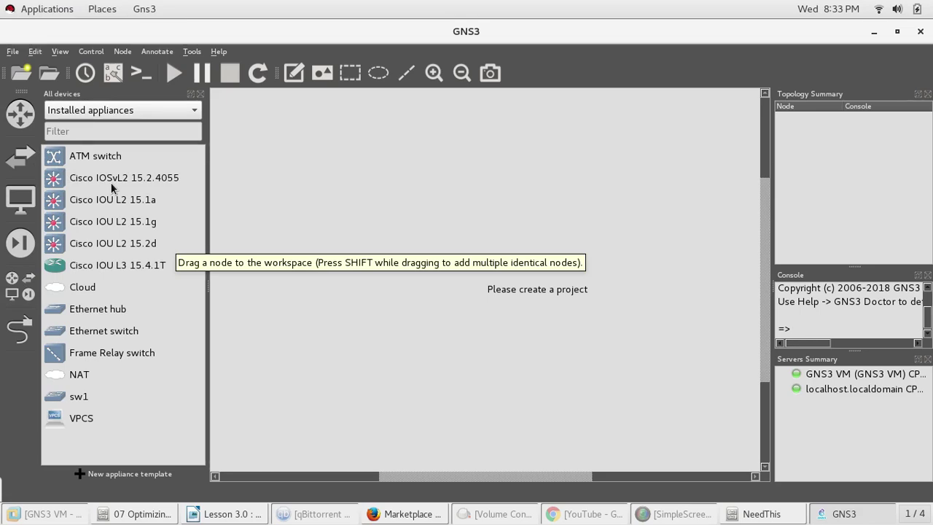
pyautogui.click(15, 52)
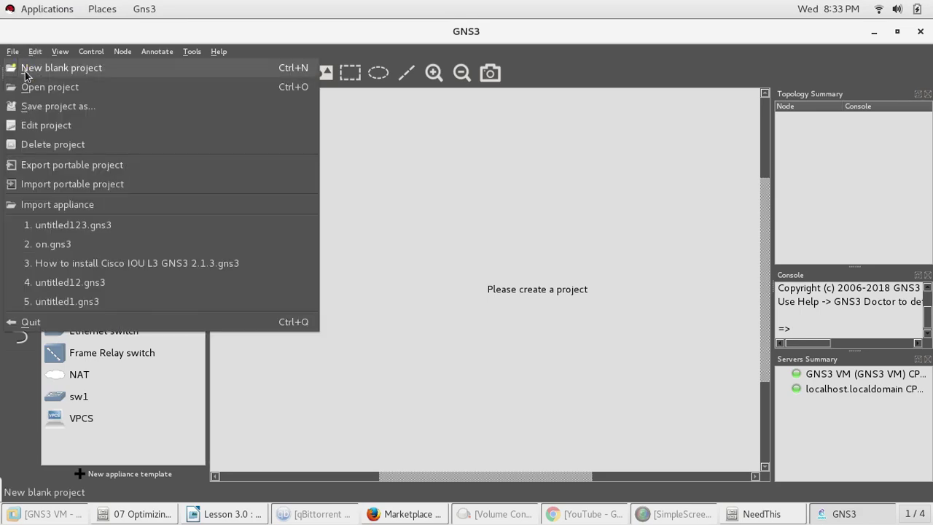
# Create a new blank GNS3 project named untitled21
pyautogui.click(26, 67)
pyautogui.click(429, 233)
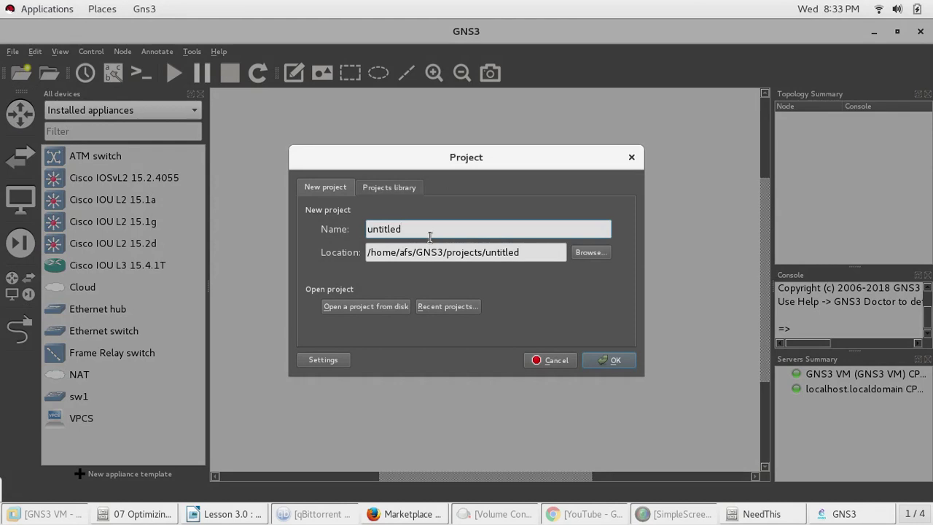
pyautogui.write('21')
pyautogui.click(597, 357)
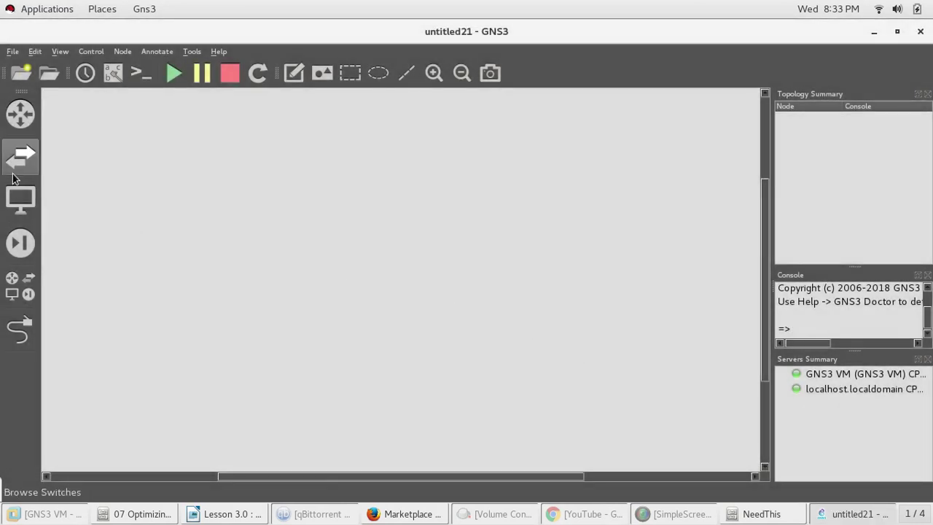
# Place a Cisco IOSvL2 15.2.4055 switch on the workspace and start it
pyautogui.click(20, 284)
pyautogui.click(60, 181)
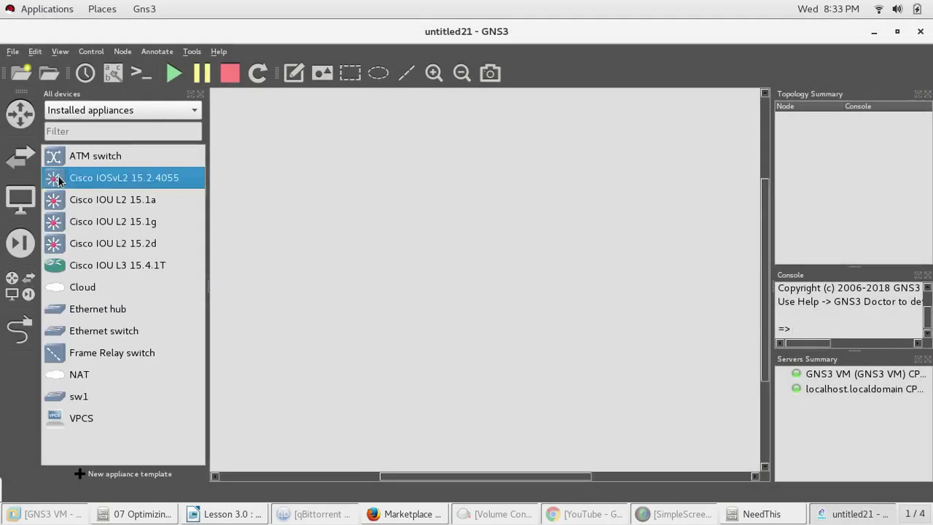
pyautogui.moveTo(60, 181); pyautogui.dragTo(450, 194)
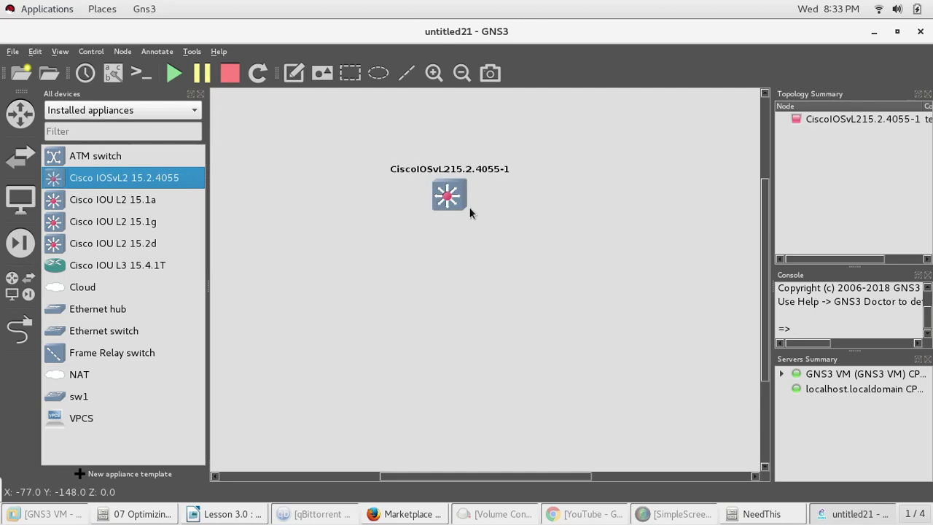
pyautogui.rightClick(458, 192)
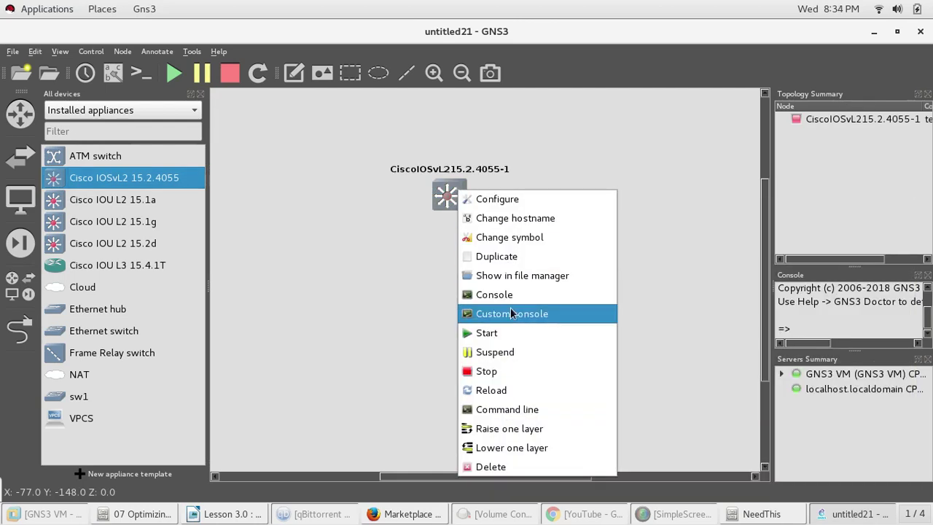
pyautogui.click(504, 333)
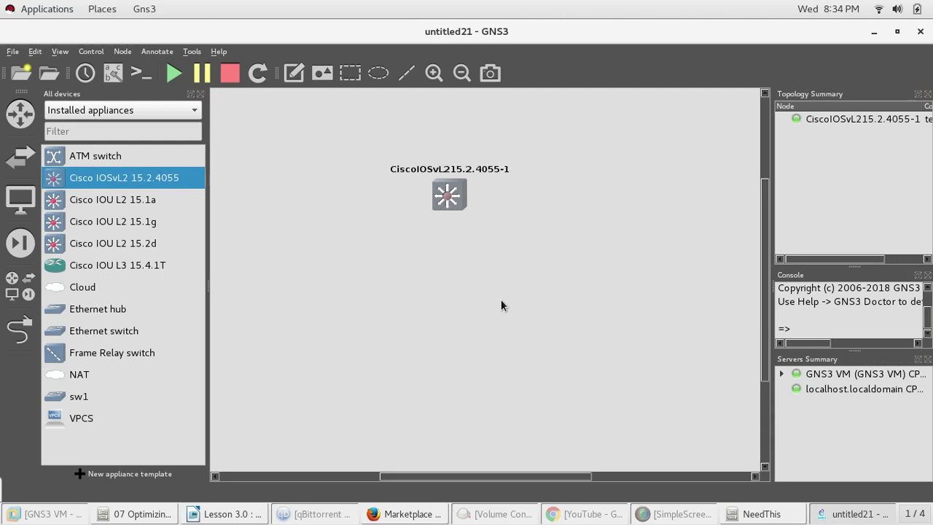
pyautogui.rightClick(448, 208)
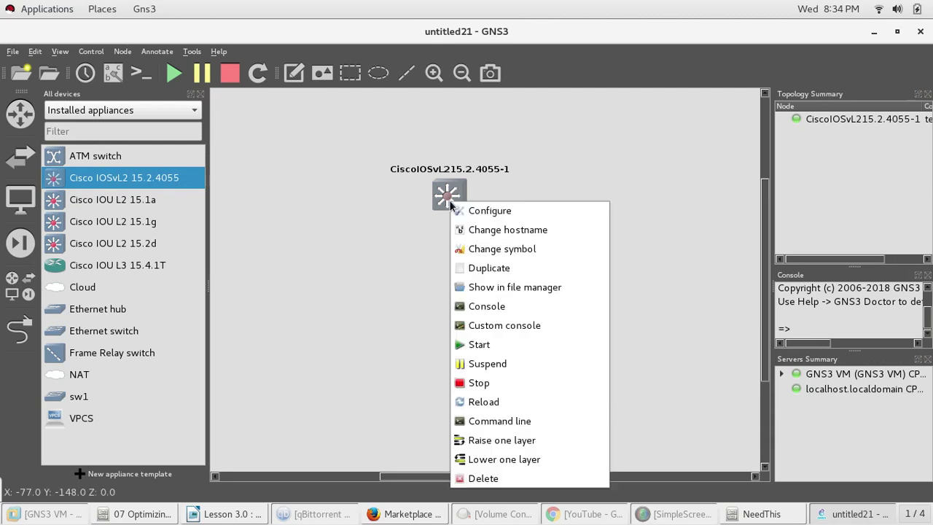
# Open the switch console in SecureCRT, widen and reposition the window, and review the boot log
pyautogui.click(499, 307)
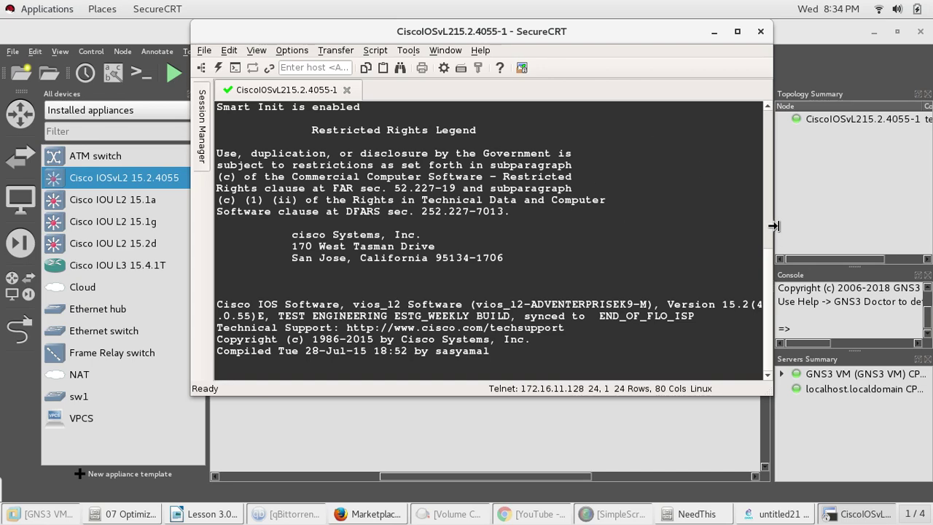
pyautogui.moveTo(774, 227); pyautogui.dragTo(932, 226)
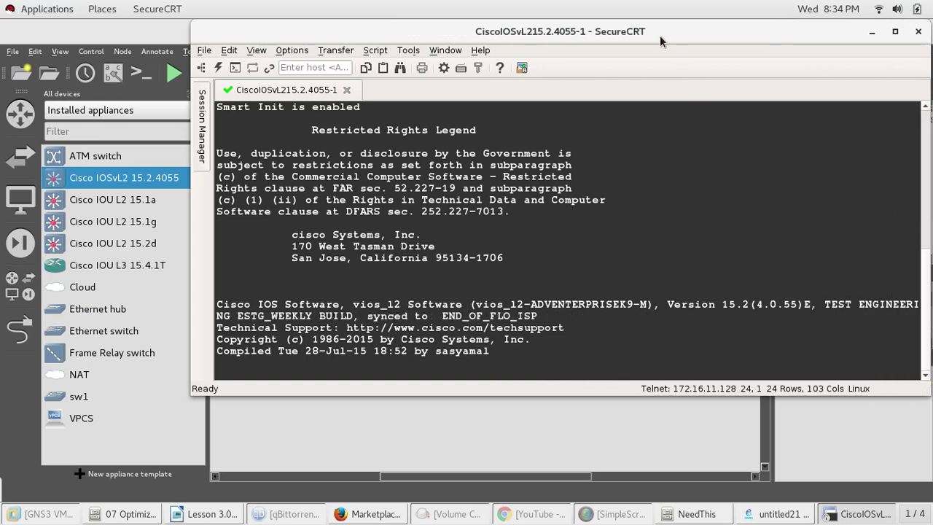
pyautogui.moveTo(660, 35); pyautogui.dragTo(573, 35)
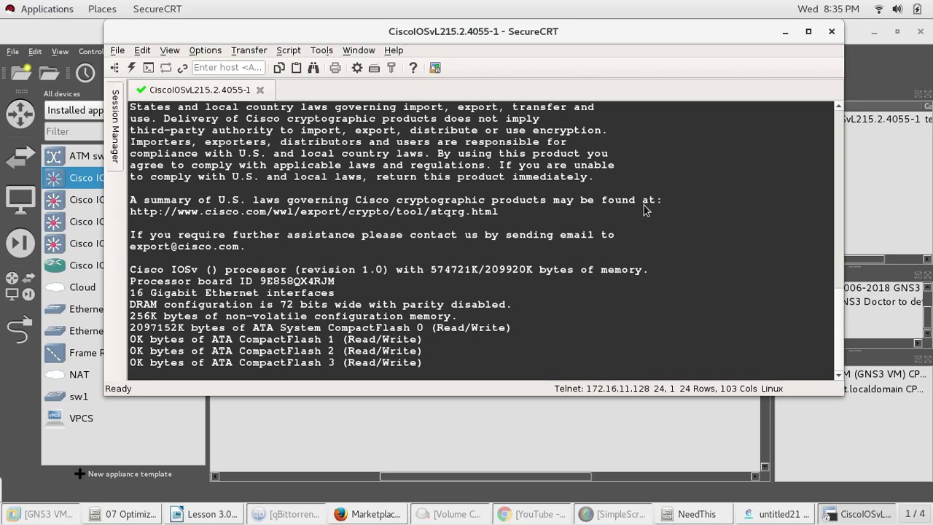
pyautogui.scroll(5, 634, 225)
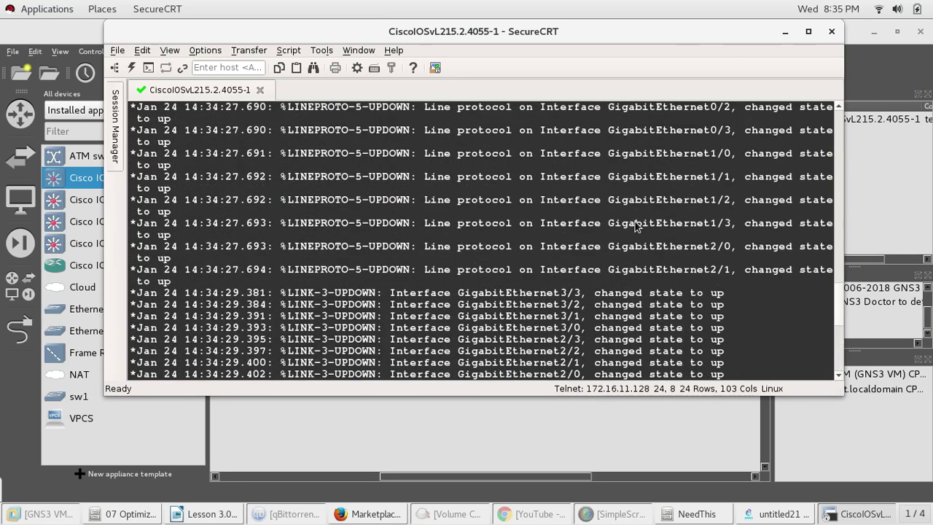
pyautogui.scroll(-5, 641, 219)
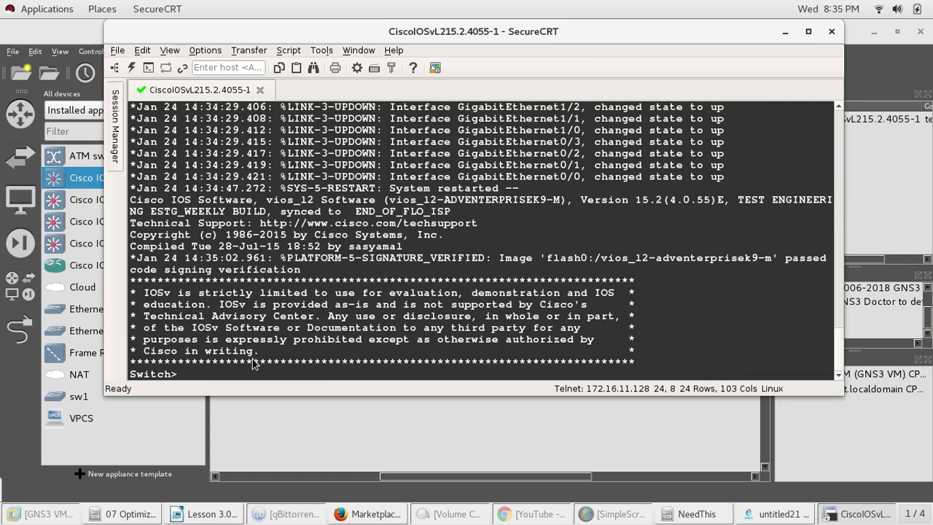
# Enter privileged mode with en and run show version using Tab completion
pyautogui.write('en')
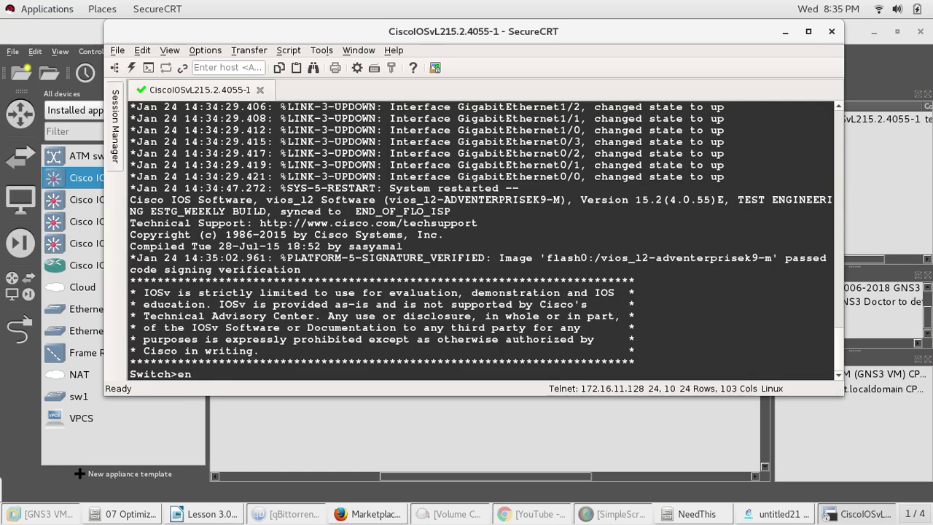
pyautogui.press('Return')
pyautogui.write('sh')
pyautogui.press('Tab')
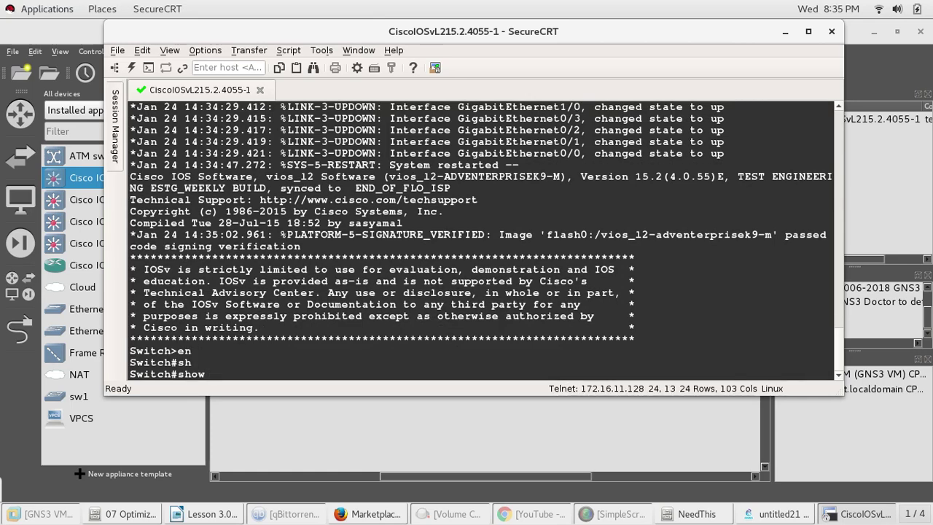
pyautogui.write('v')
pyautogui.press('Tab')
pyautogui.write('e')
pyautogui.press('Tab')
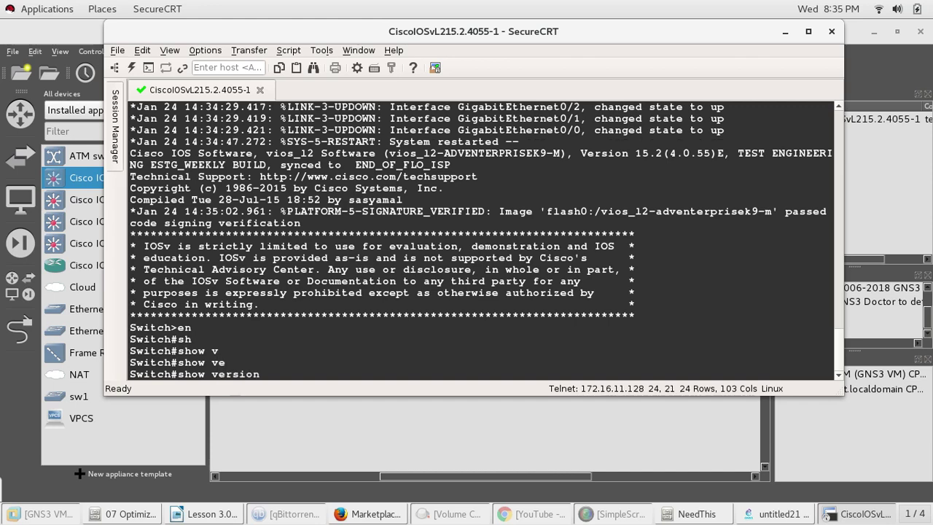
pyautogui.press('Return')
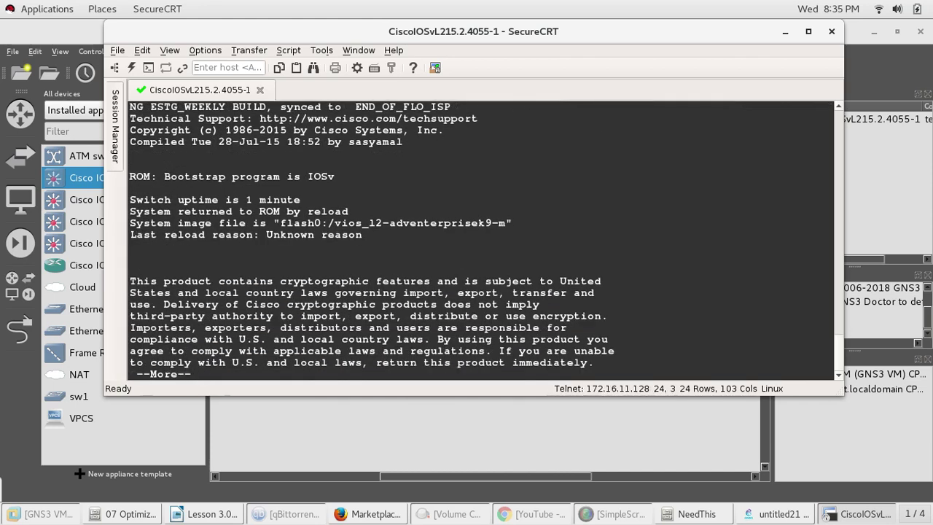
# Page through to the end of the show version output and review it
pyautogui.press('Return')
pyautogui.press('Return')
pyautogui.press('Return')
pyautogui.press('Return')
pyautogui.press('Return')
pyautogui.press('Return')
pyautogui.press('Return')
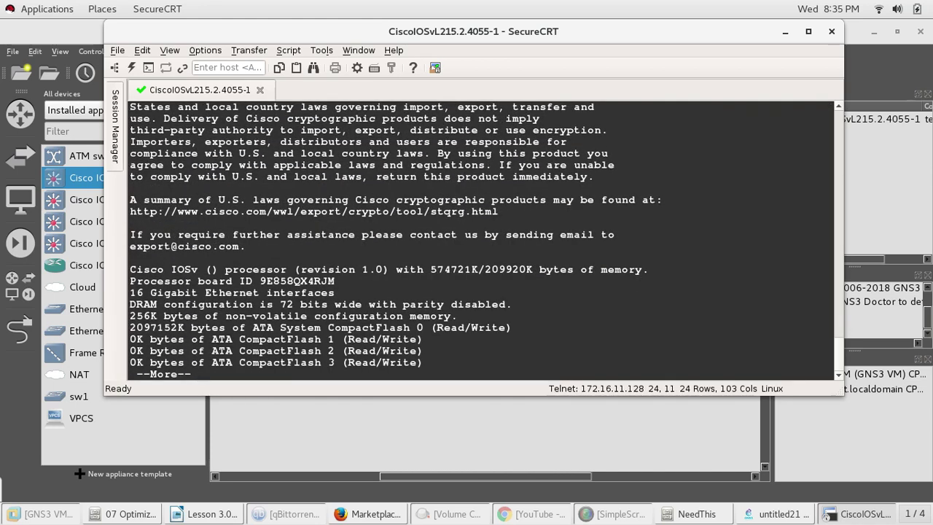
pyautogui.press('Return')
pyautogui.press('Return')
pyautogui.press('Return')
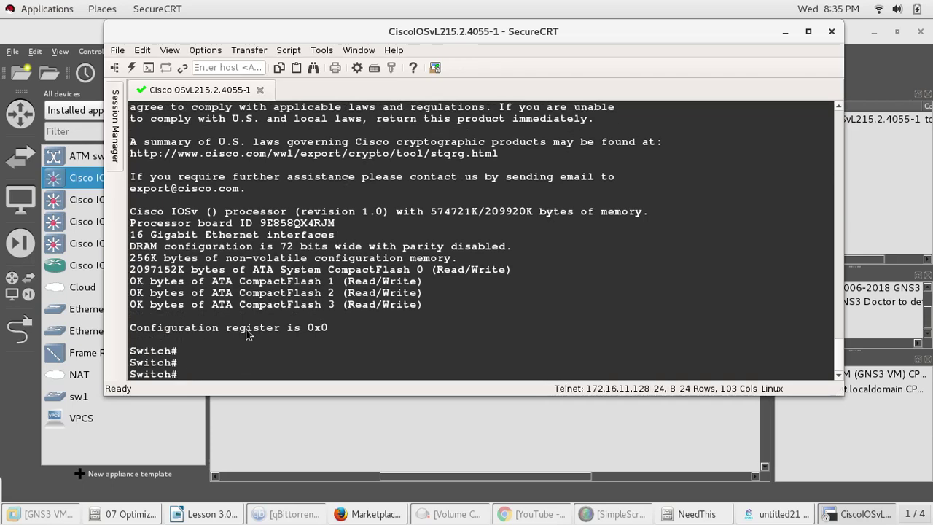
pyautogui.scroll(9, 247, 333)
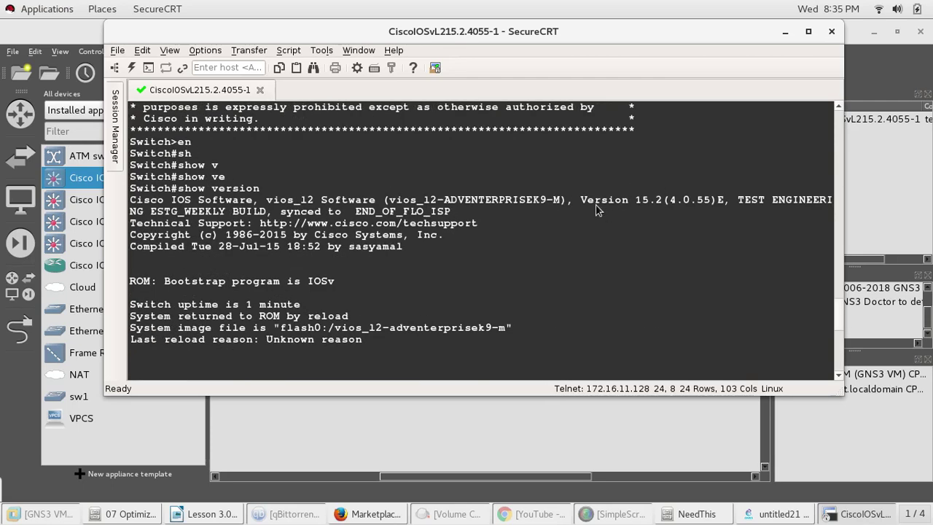
pyautogui.scroll(-8, 596, 209)
pyautogui.scroll(-2, 604, 223)
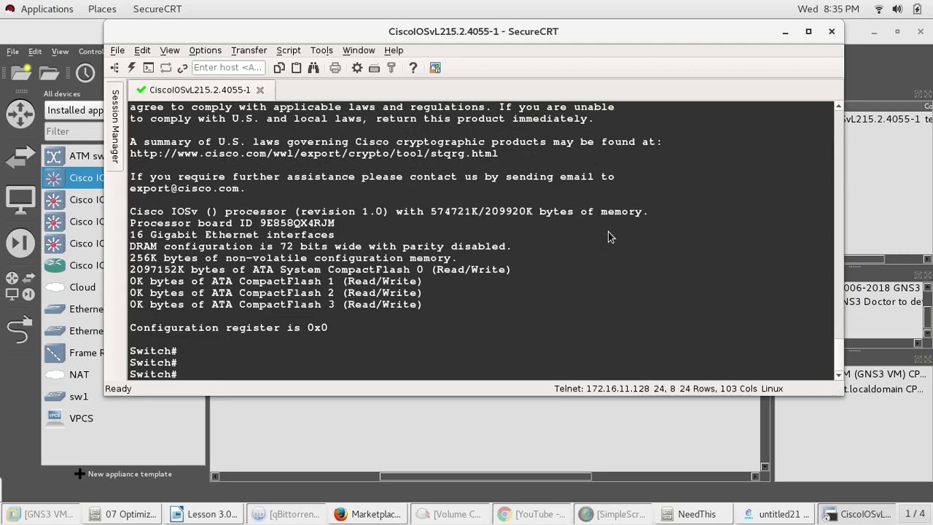